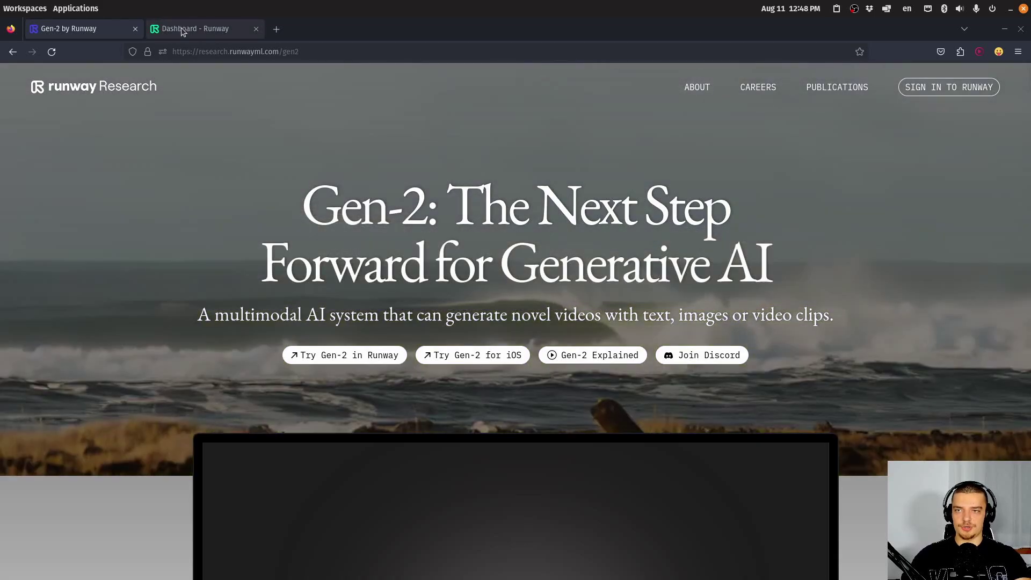
- Switch to the Runway dashboard and open the Gen-2 Text/Image to Video tool
left_click(182, 27)
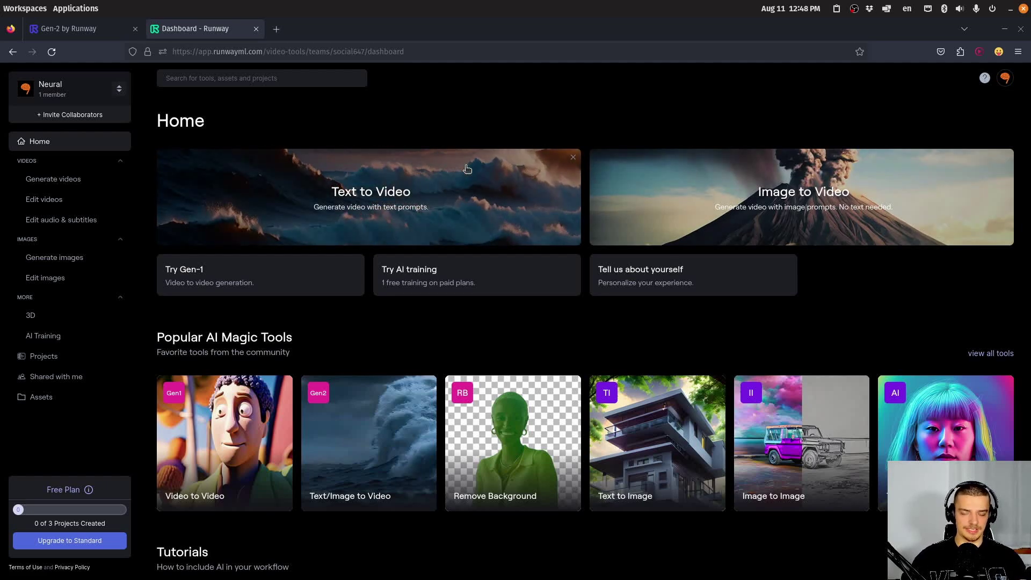
left_click(375, 201)
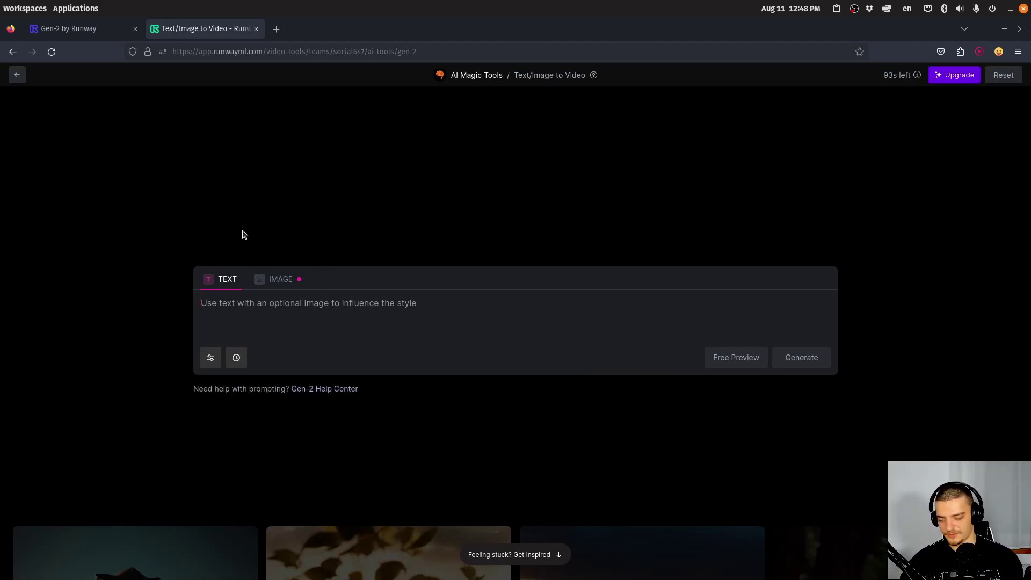
- Enter the prompt 'rainy storm in a rain forest, photorealistic details' and get four free previews
type("storm")
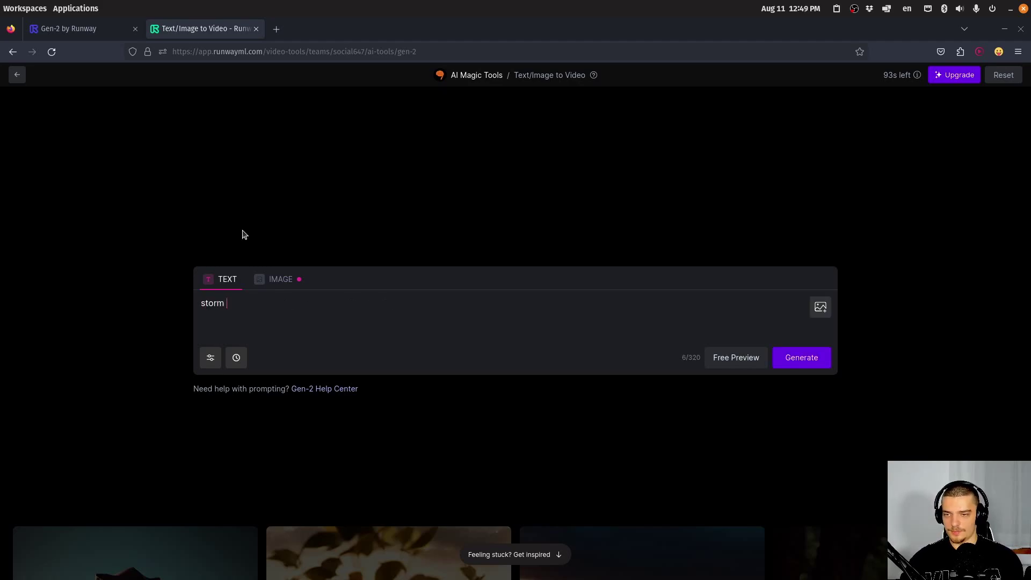
type(" in")
key("ctrl+a")
type("rai")
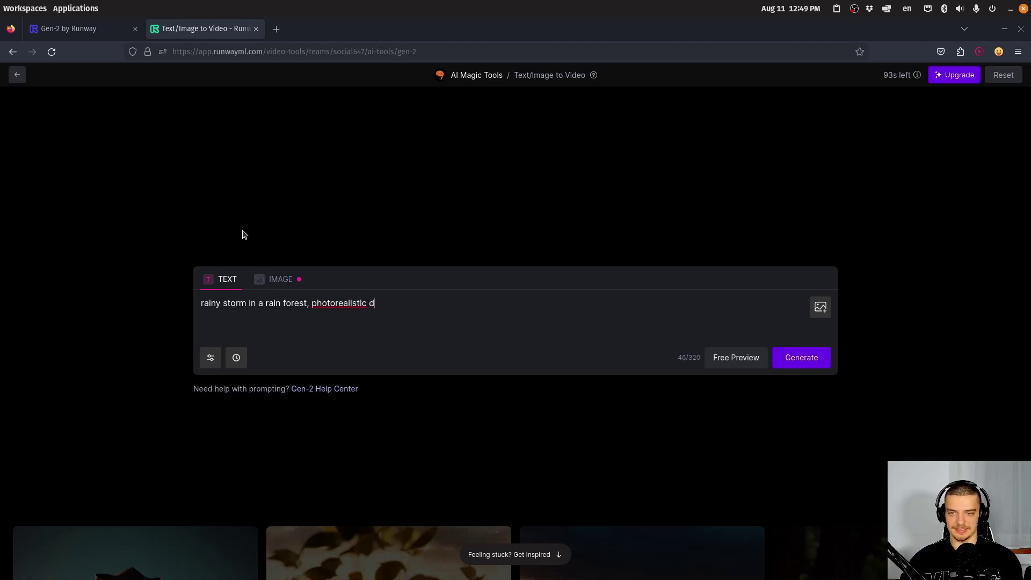
left_click(211, 357)
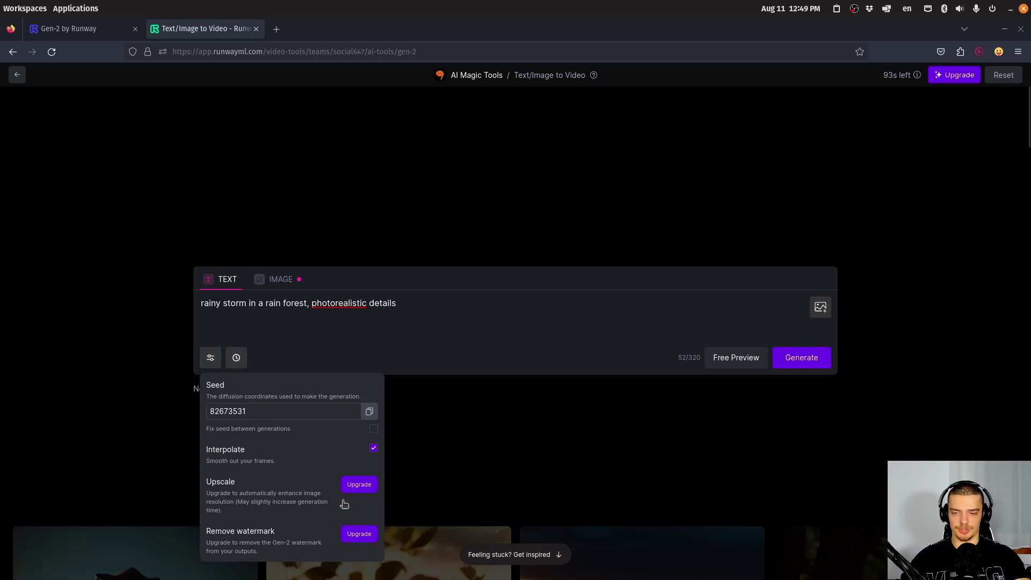
left_click(211, 358)
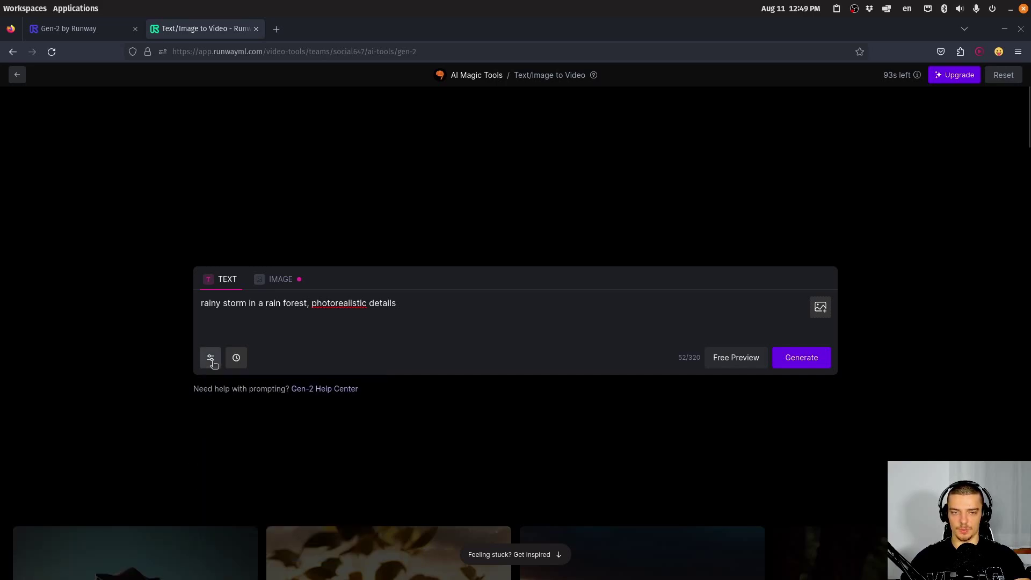
left_click(740, 365)
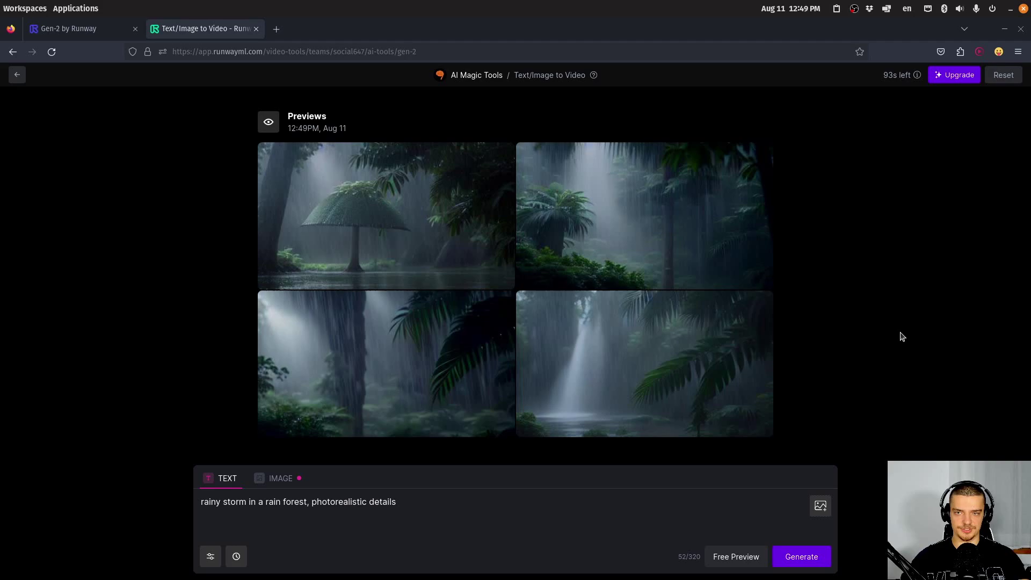
- Generate the 4-second Gen-2 rain forest storm video and wait for it to render
left_click(801, 557)
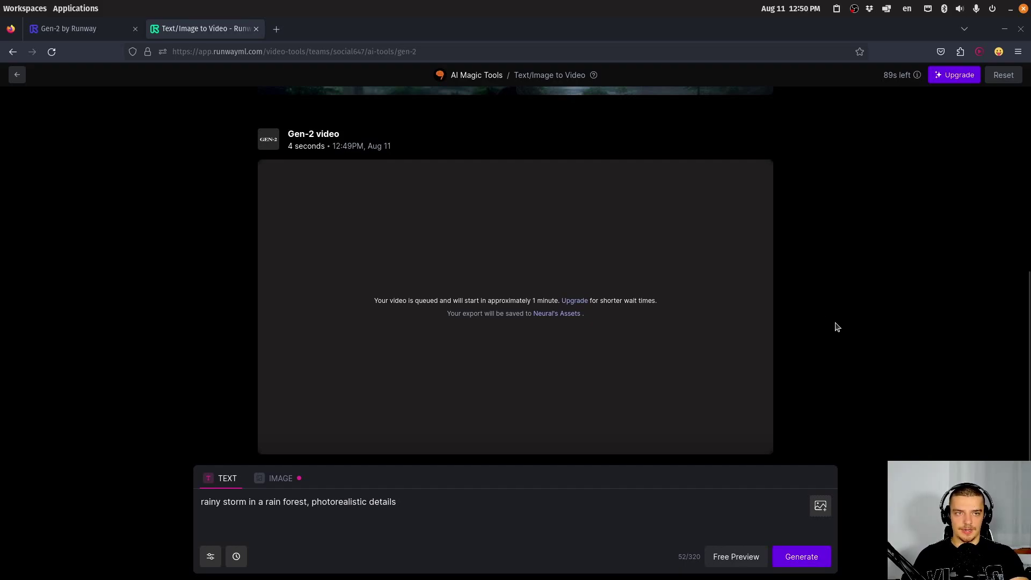
scroll(838, 301, "up", 4)
scroll(848, 225, "down", 1)
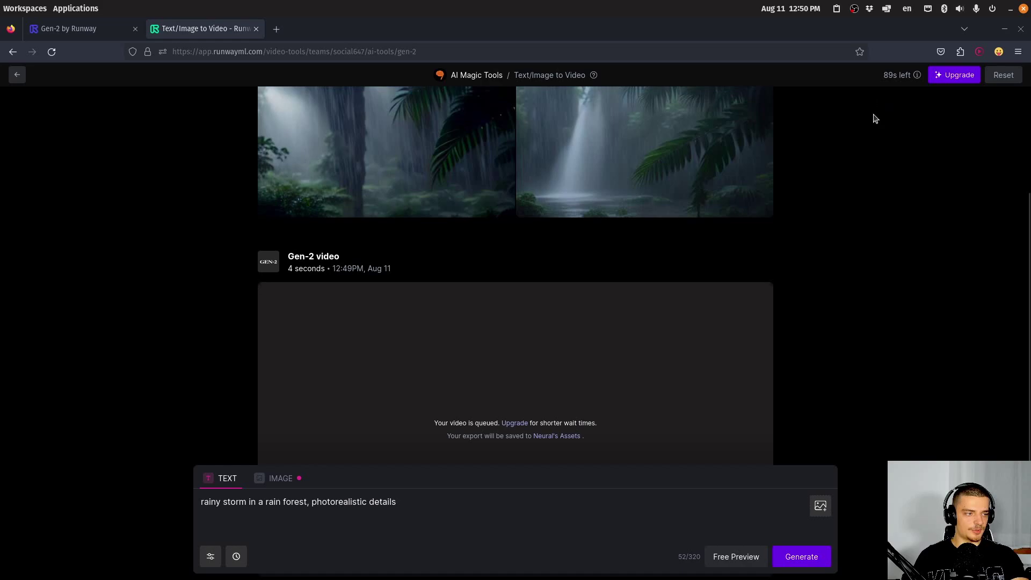
scroll(860, 199, "down", 2)
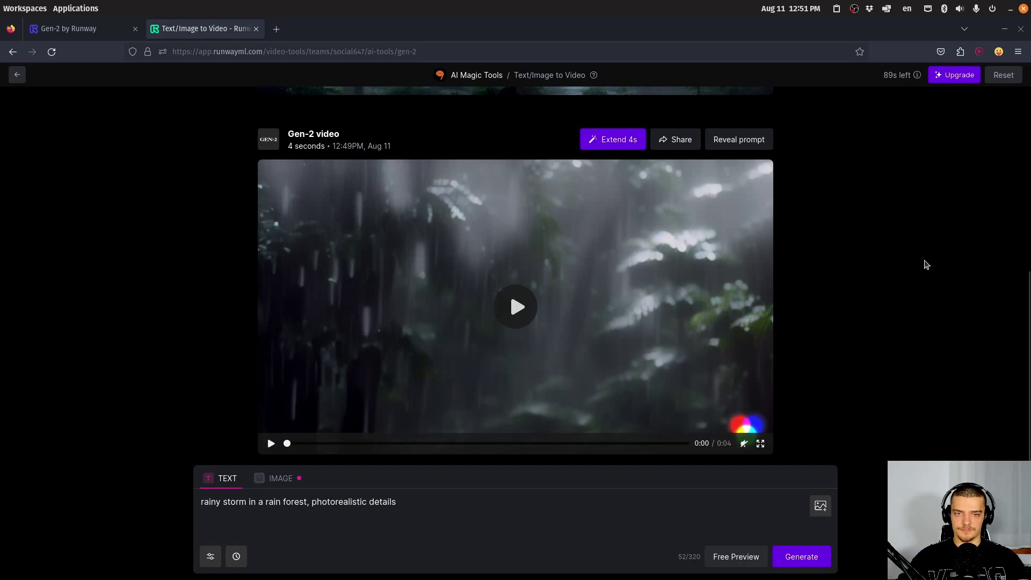
- Play the video and rate it 3 stars, flagging render quality and 'Didn't match prompt'
left_click(518, 317)
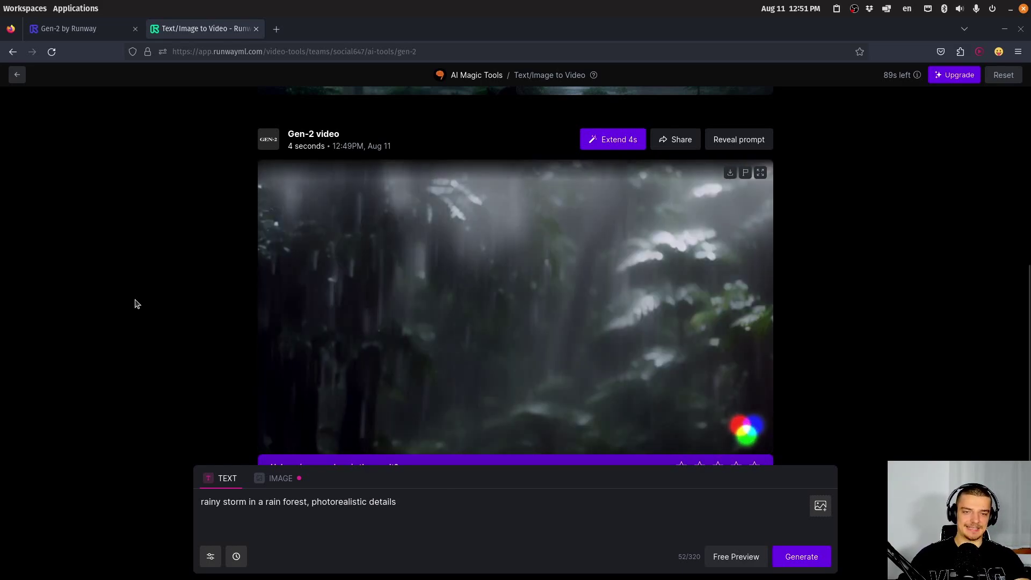
scroll(135, 306, "down", 1)
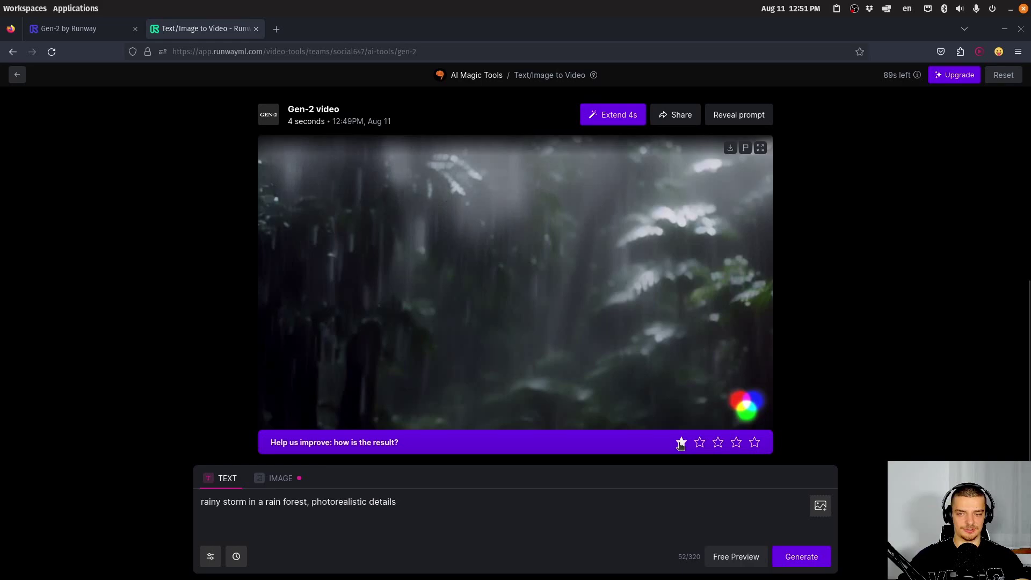
left_click(718, 442)
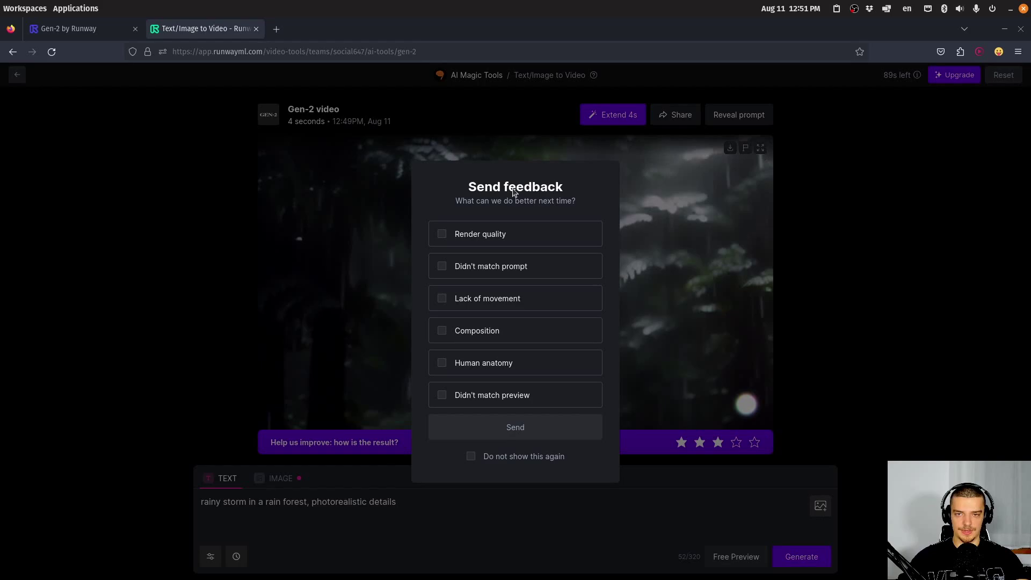
left_click(456, 237)
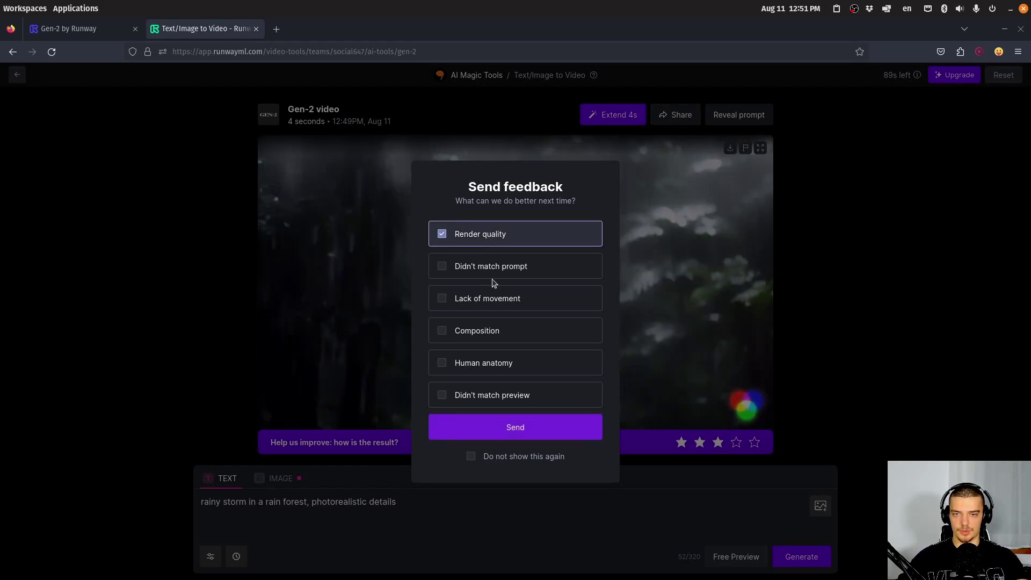
left_click(488, 268)
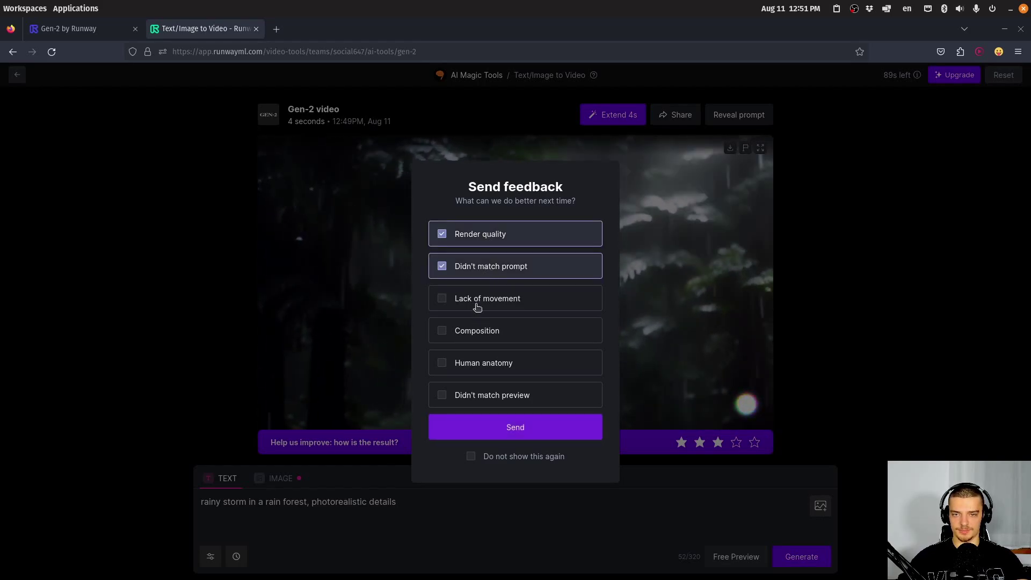
left_click(495, 428)
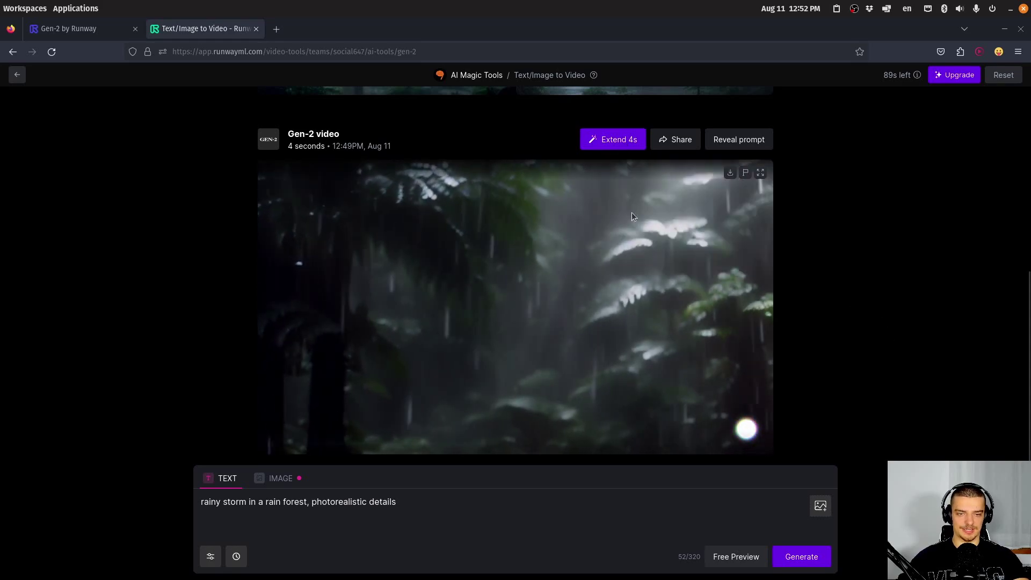
- Extend the clip by four seconds into an 8-second video and play it
left_click(617, 145)
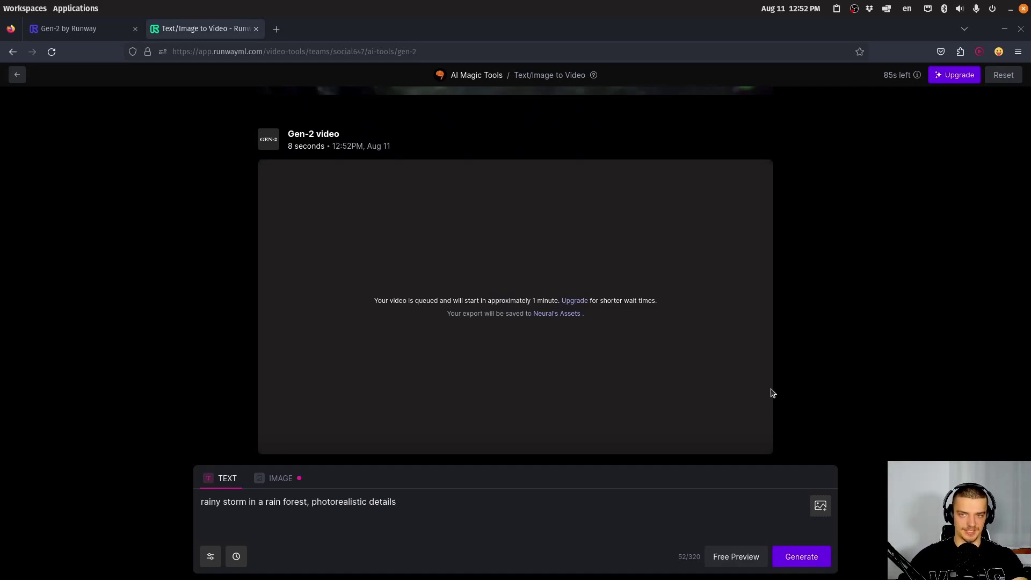
scroll(778, 382, "up", 8)
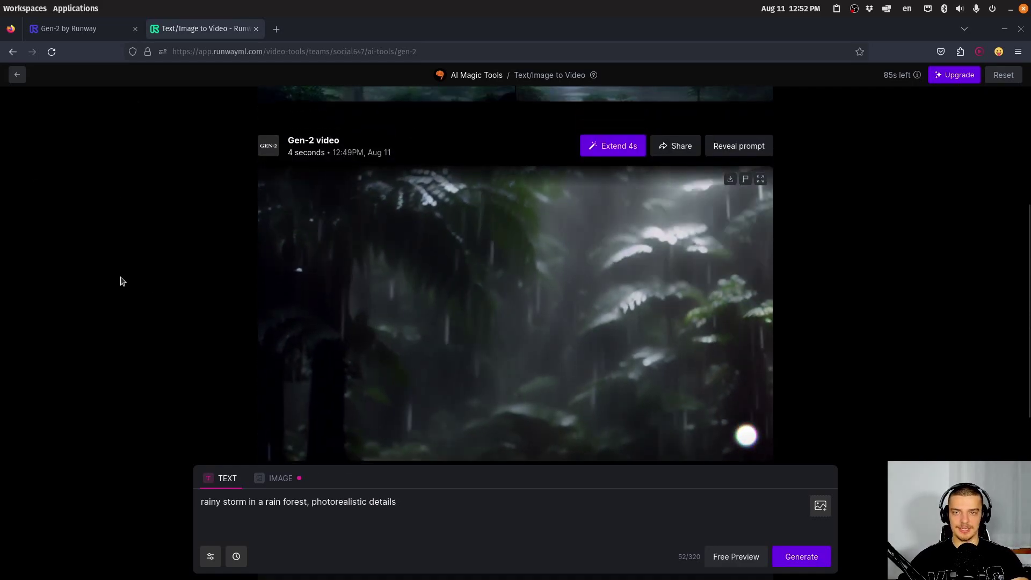
scroll(129, 285, "down", 8)
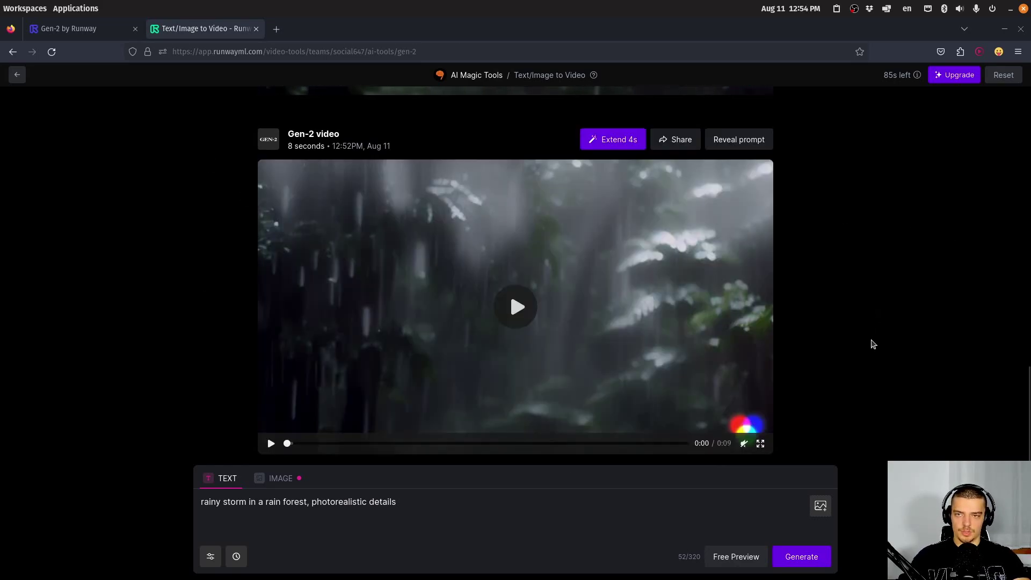
left_click(511, 312)
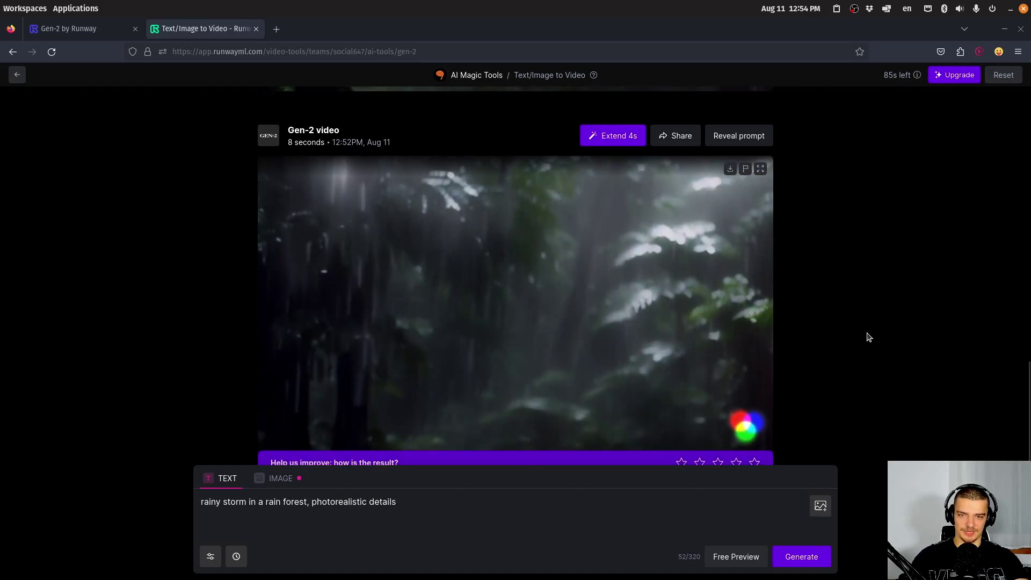
- Rate the extended video 2 stars for lack of movement and prompt mismatch, then bring up the image picker
scroll(723, 414, "down", 1)
left_click(698, 443)
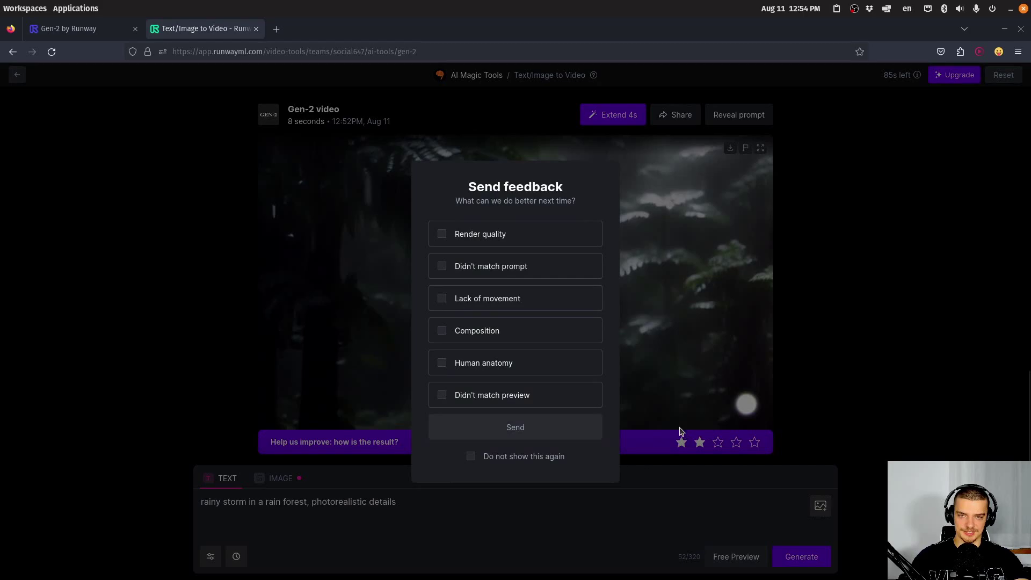
left_click(476, 304)
left_click(498, 269)
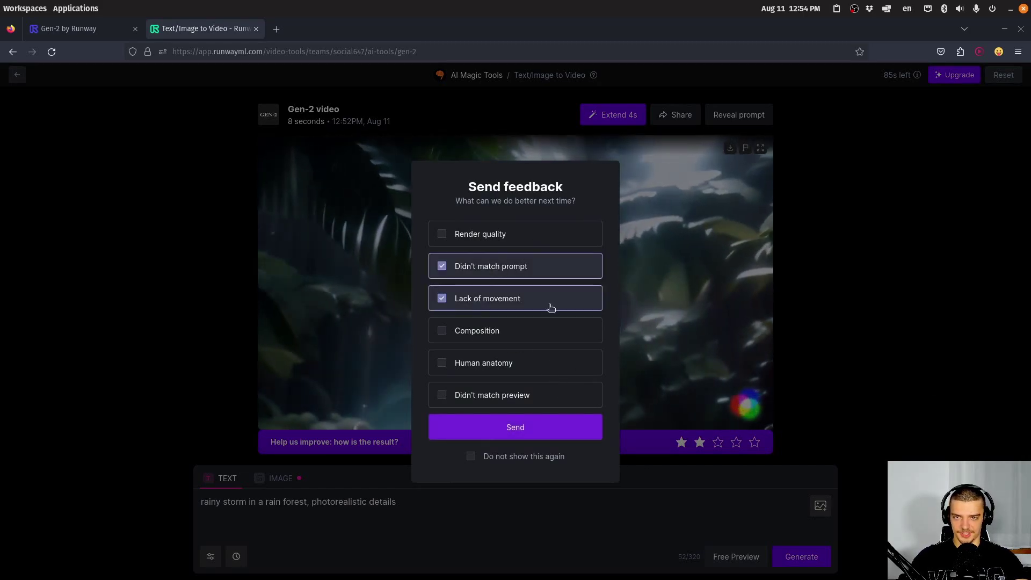
left_click(531, 434)
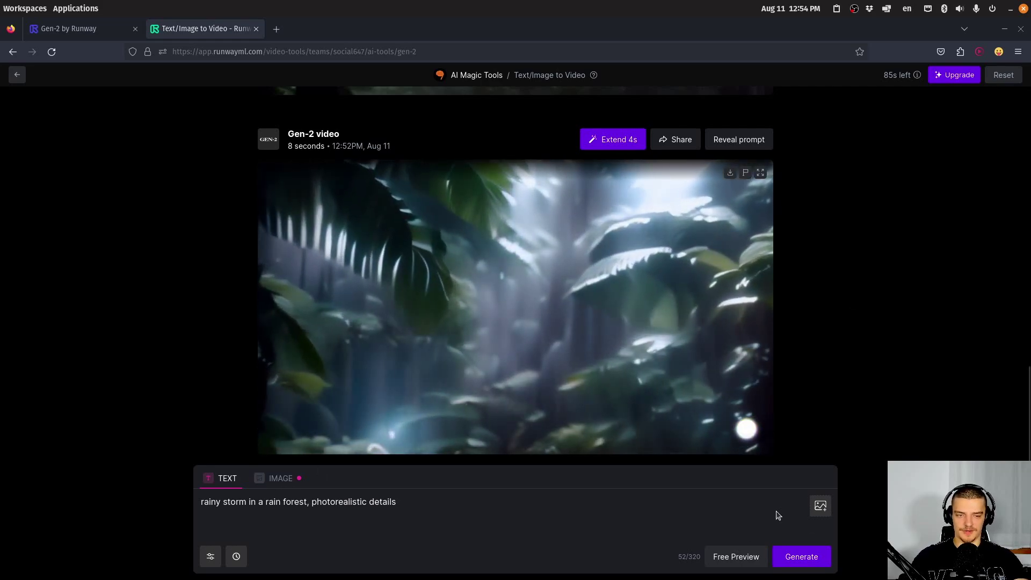
left_click(824, 511)
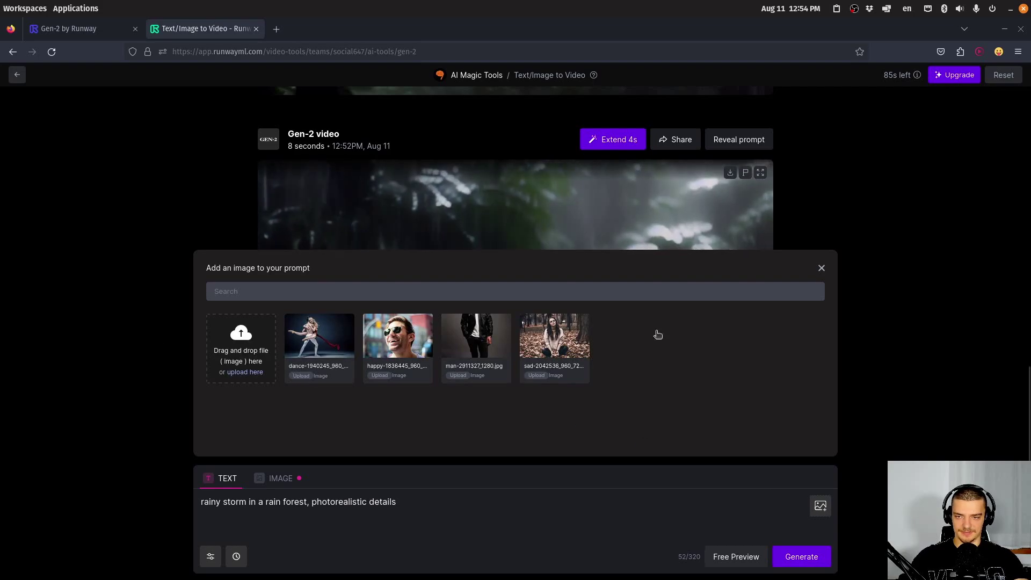
- Upload rainforest.jpg as the prompt's starting image, then return to the text prompt
left_click(822, 269)
left_click(282, 484)
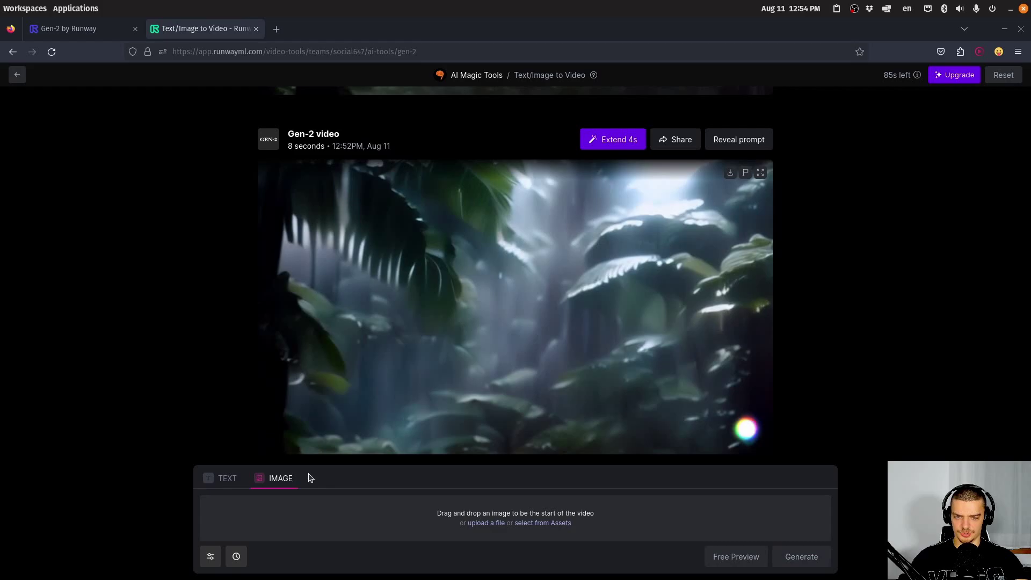
left_click(487, 524)
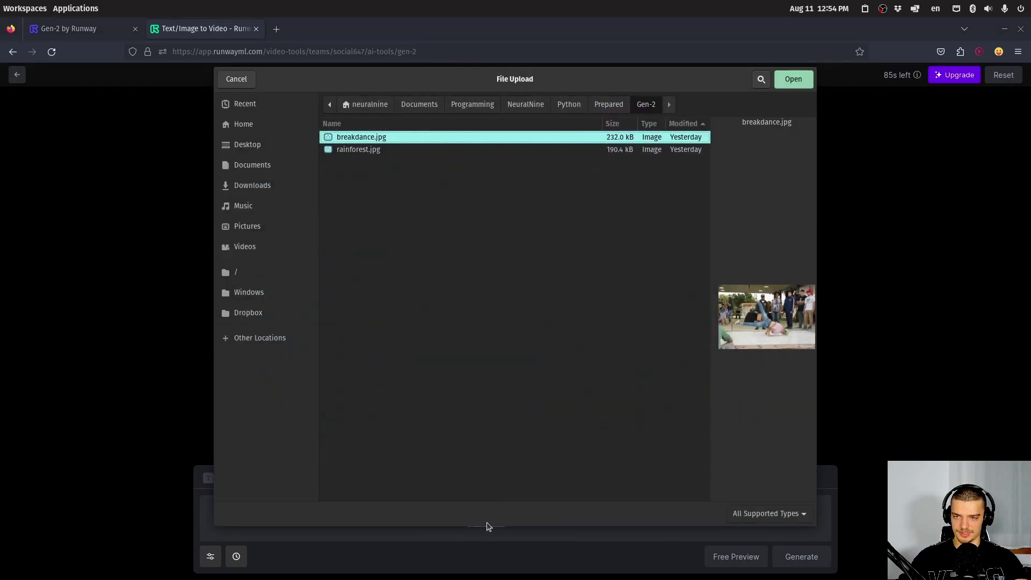
double_click(363, 153)
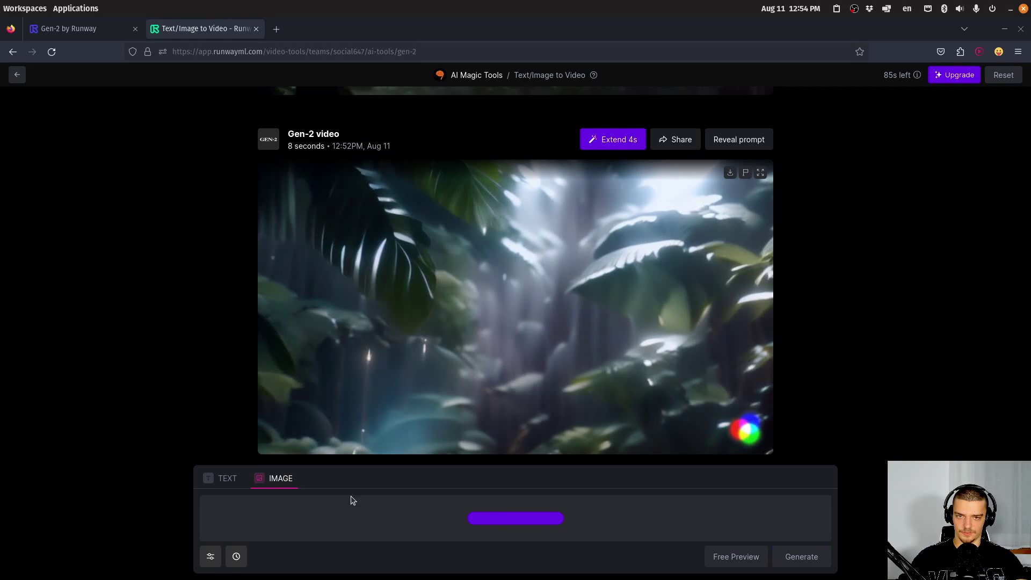
left_click(242, 480)
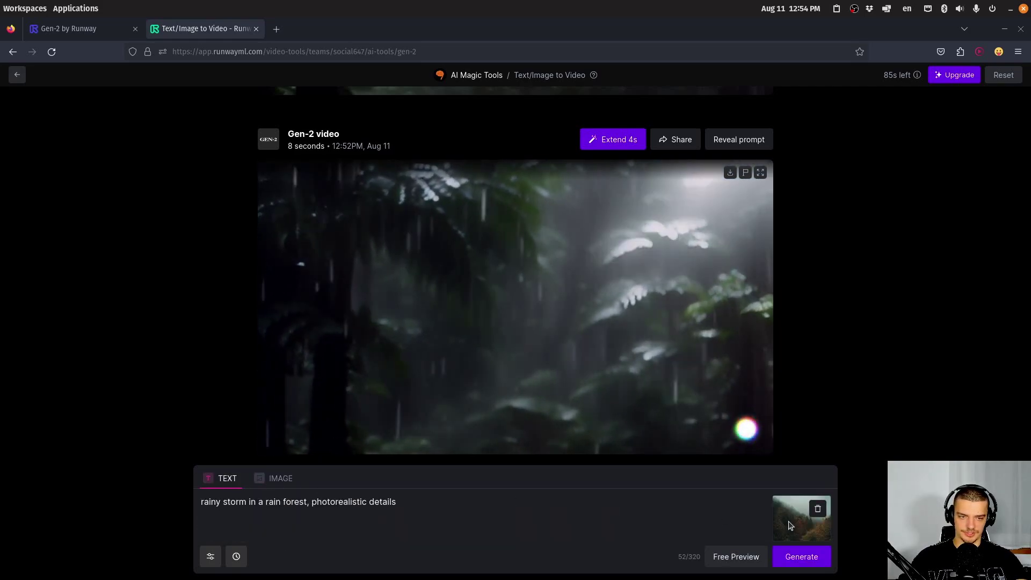
left_click(280, 479)
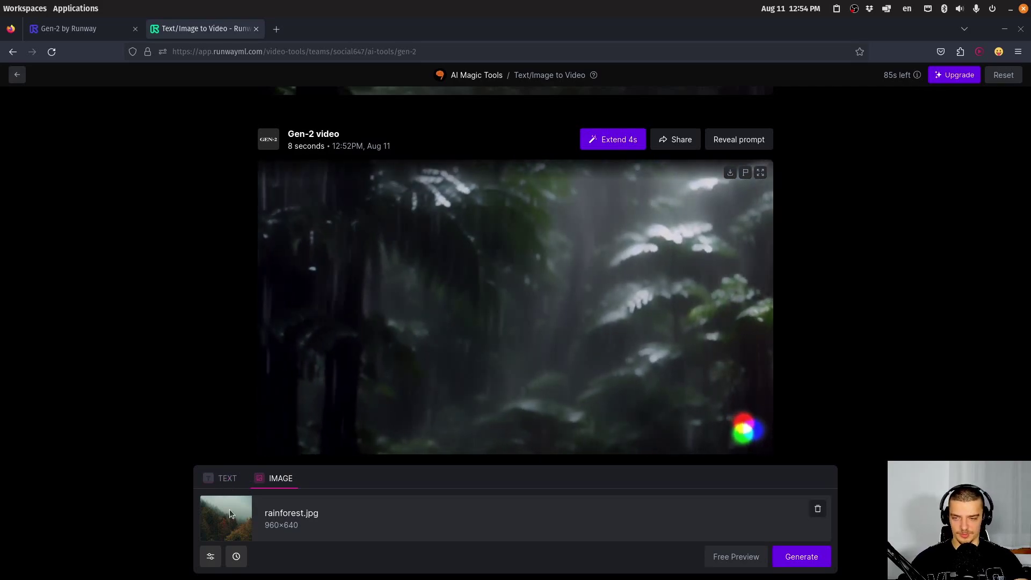
left_click(215, 486)
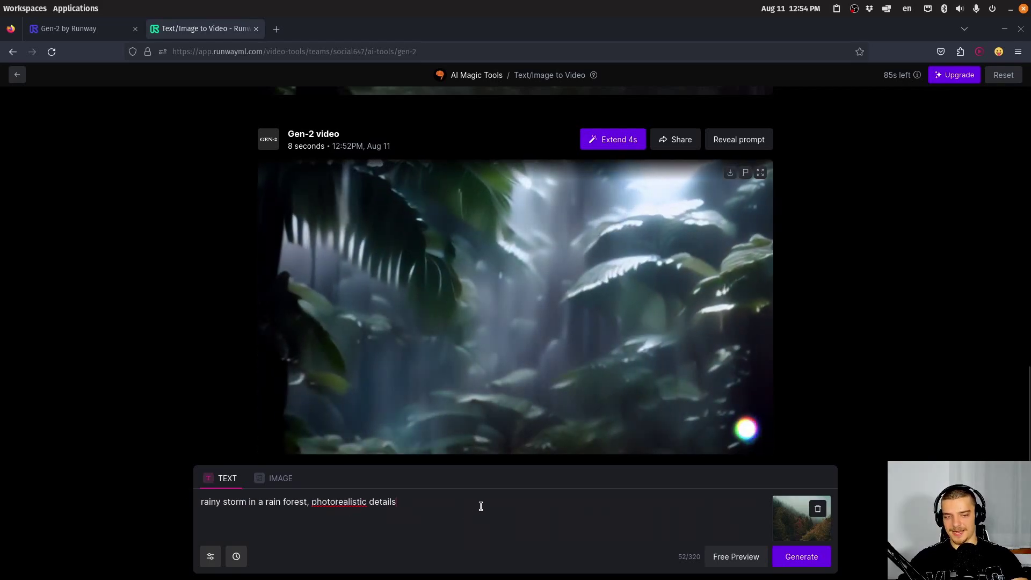
- Preview four stills for the rainforest.jpg plus text prompt, then generate the 4-second video
key("ctrl+a")
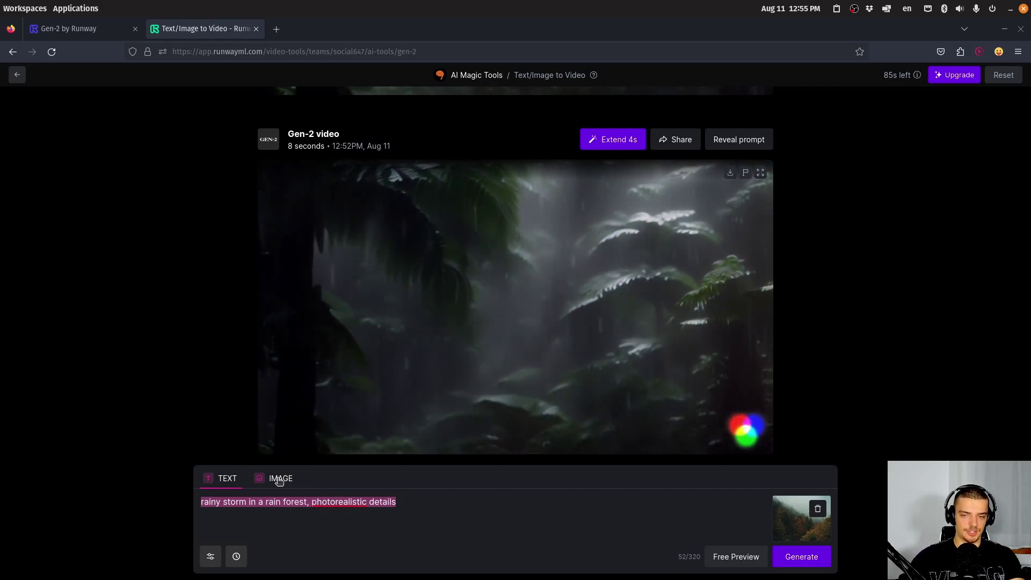
left_click(476, 505)
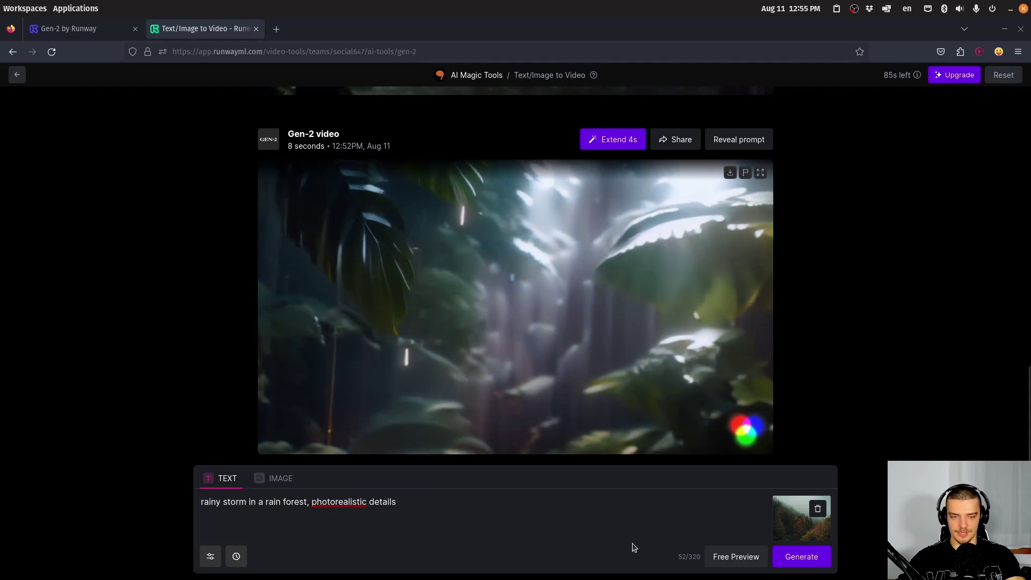
left_click(738, 556)
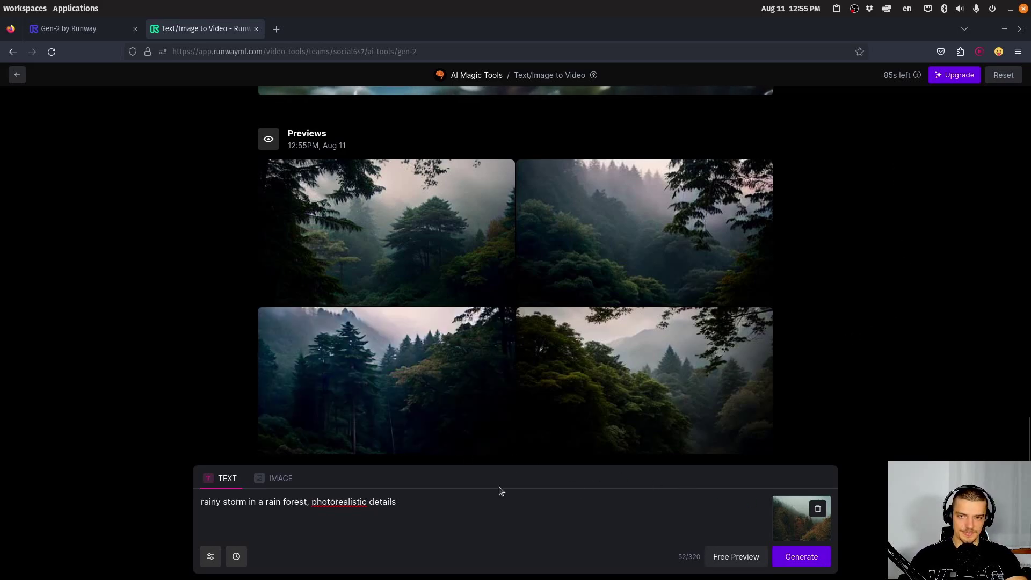
left_click(790, 561)
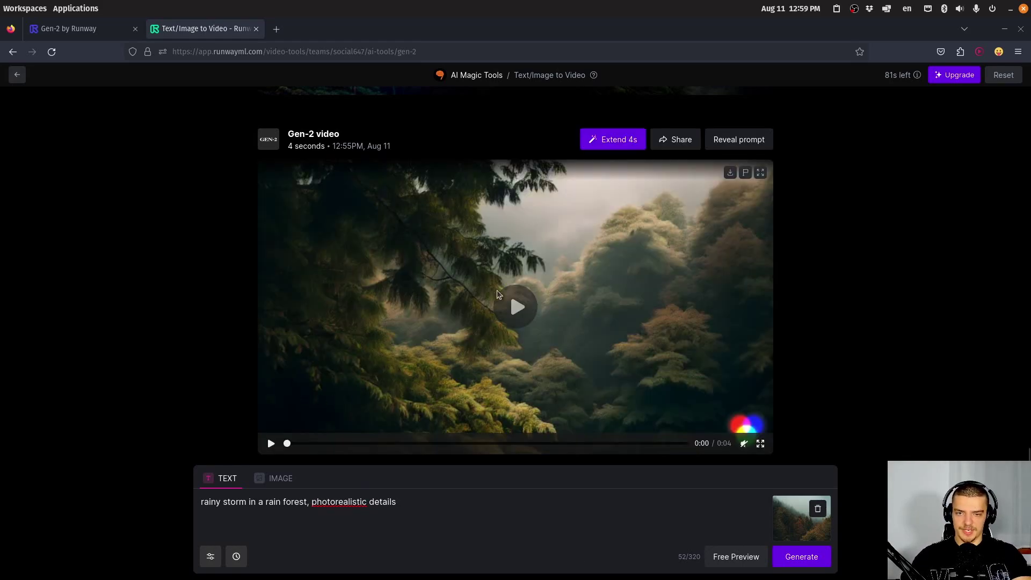
- Play the new video and rate it 2 stars: didn't match prompt, lack of movement, didn't match preview
left_click(514, 308)
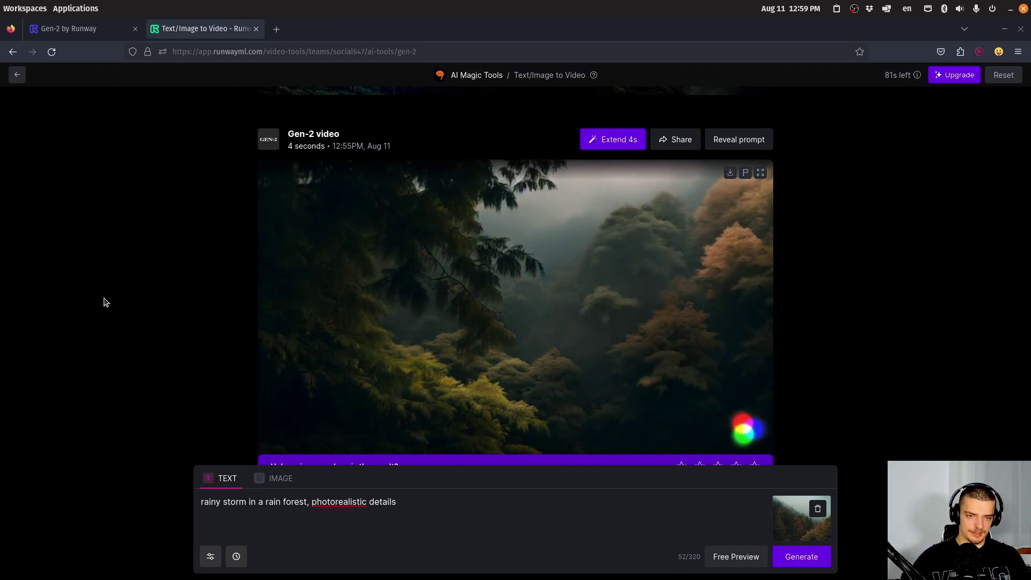
scroll(789, 338, "down", 1)
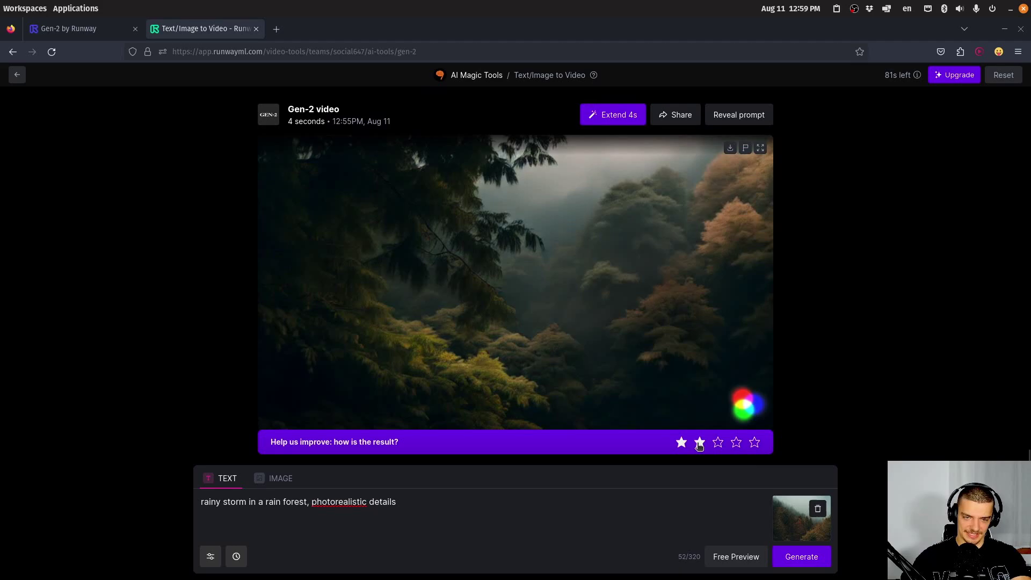
left_click(700, 441)
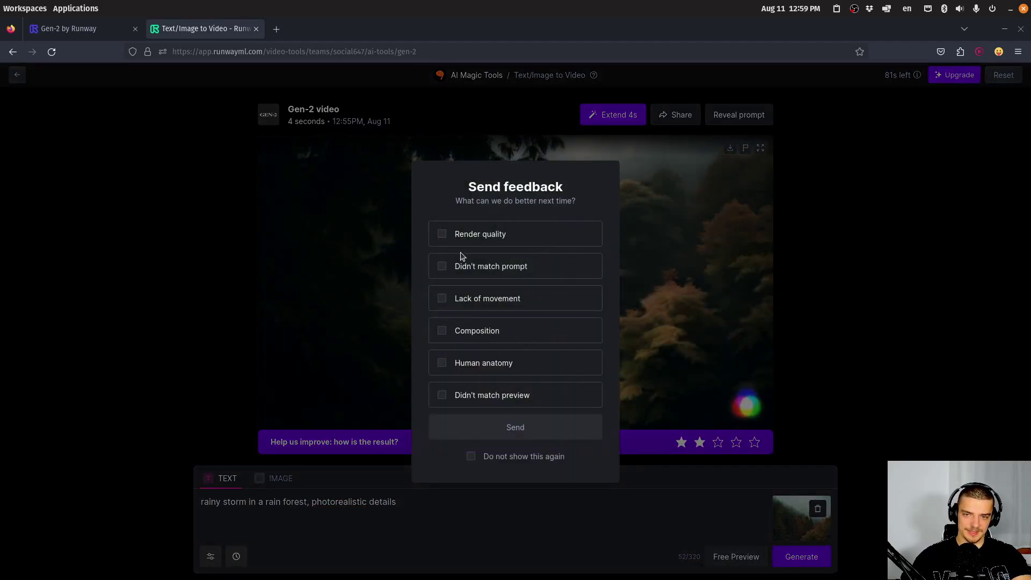
left_click(476, 268)
left_click(472, 305)
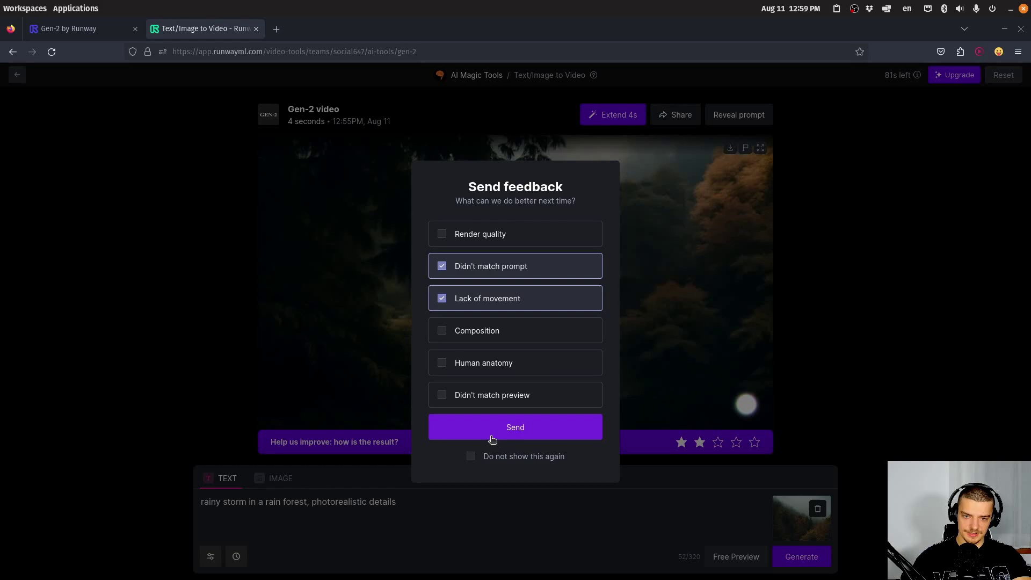
left_click(455, 404)
left_click(475, 432)
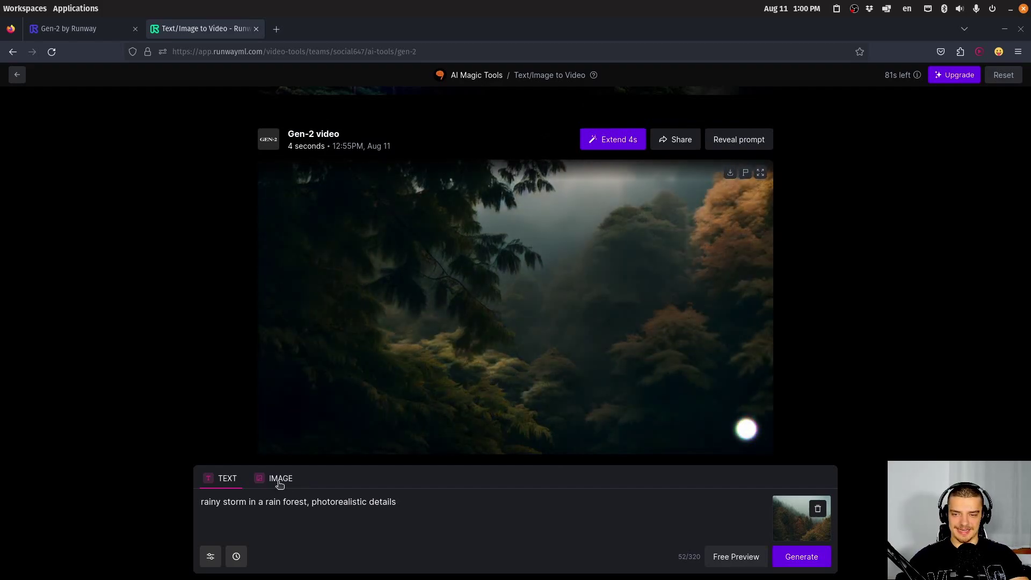
- Generate a 4-second video from the rainforest.jpg image alone, without text
left_click(279, 479)
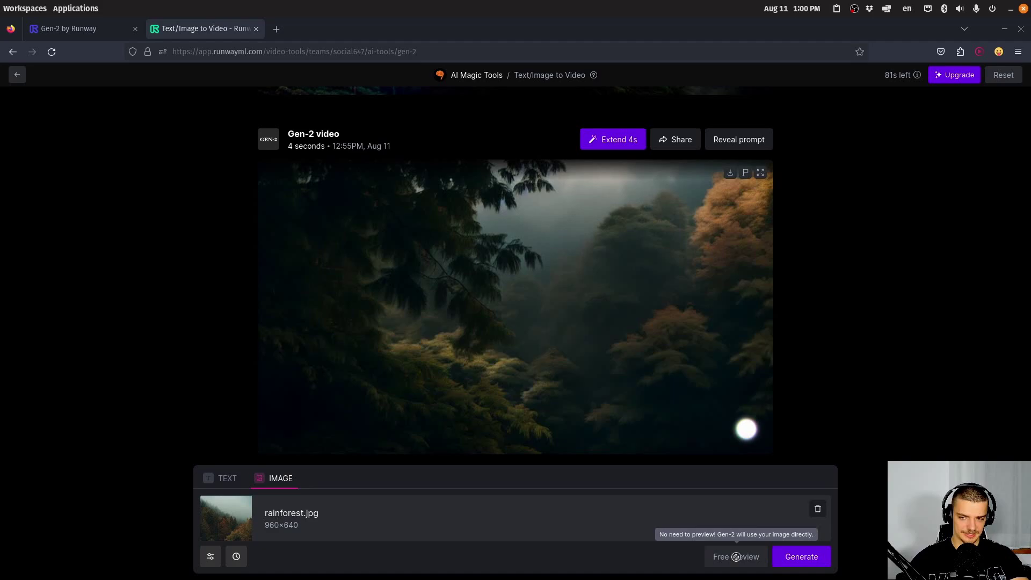
left_click(818, 560)
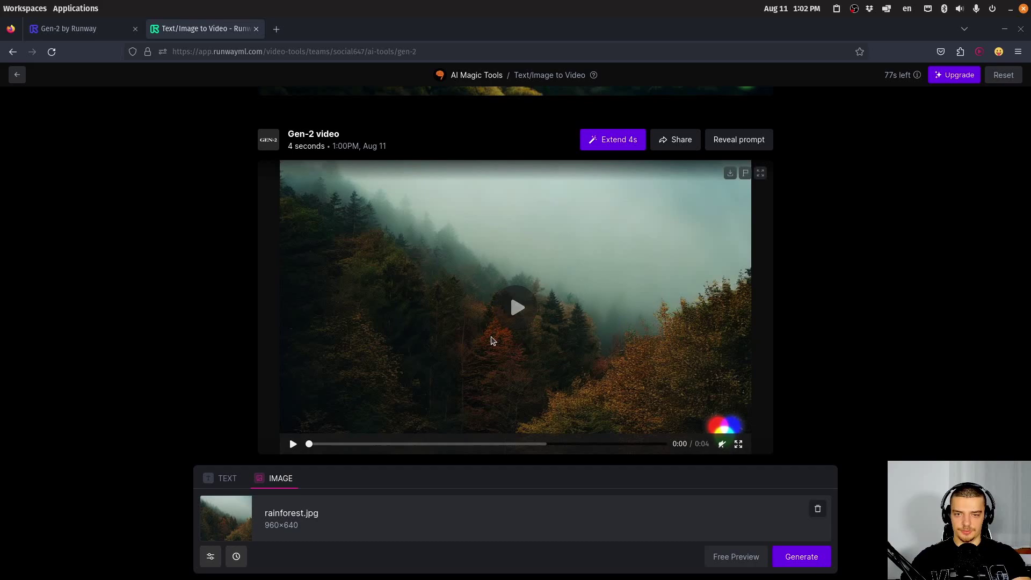
- Play the image-only video and rate it 4 stars, flagging lack of movement
left_click(507, 314)
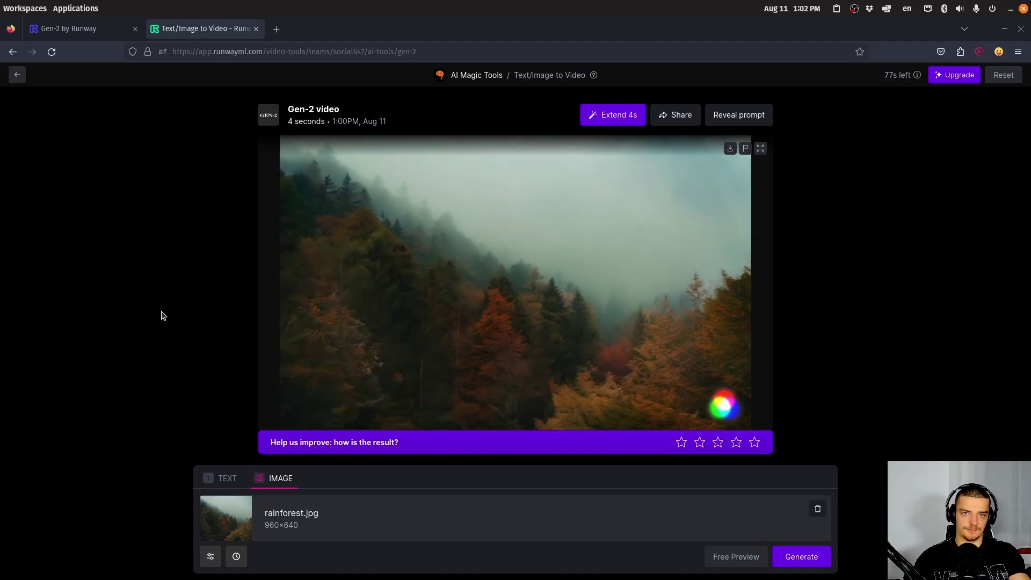
left_click(736, 446)
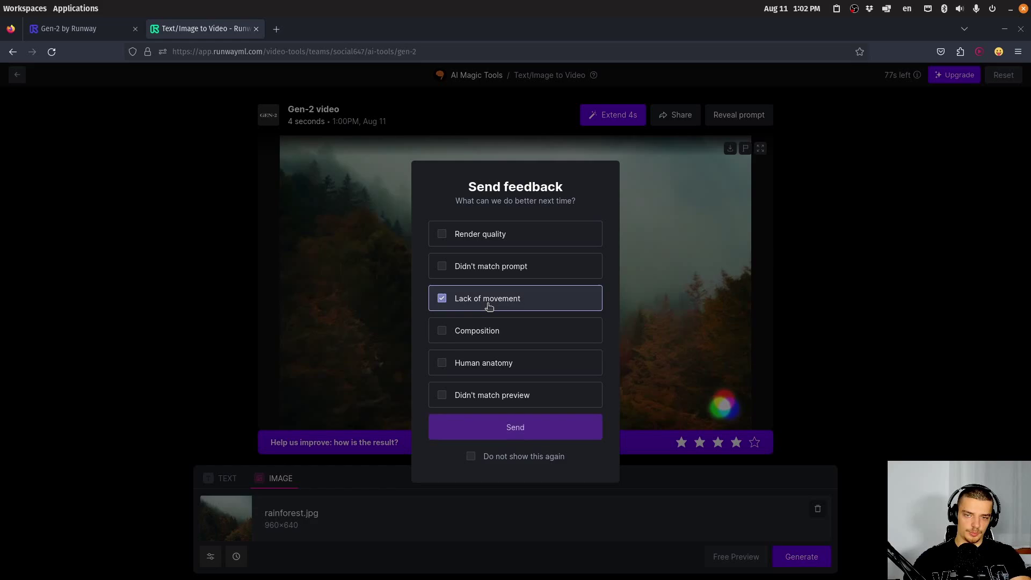
left_click(514, 437)
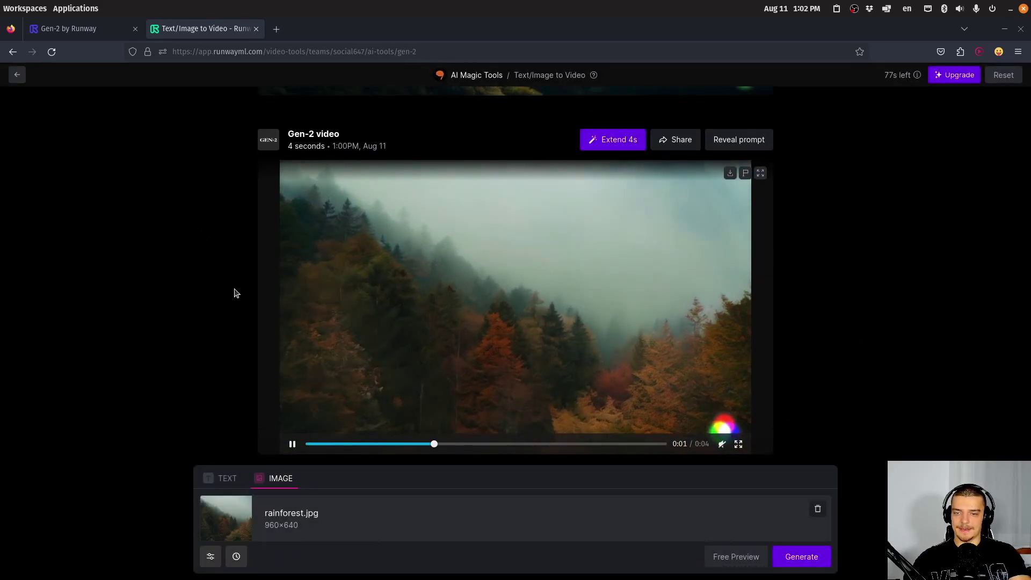
- Replace rainforest.jpg with breakdance.jpg (960×640) as the Gen-2 starting image and close its preview
left_click(819, 510)
left_click(482, 522)
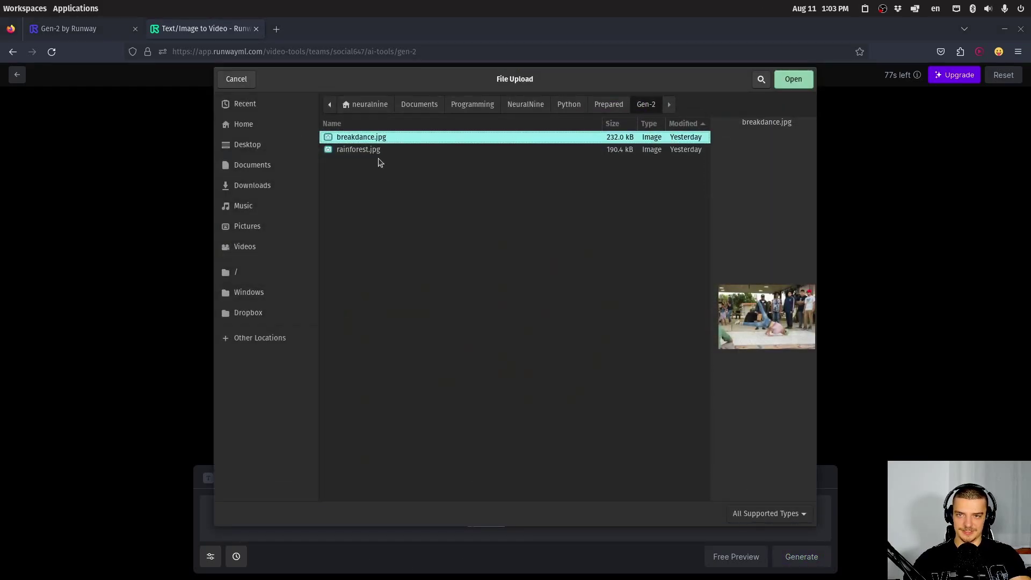
double_click(382, 139)
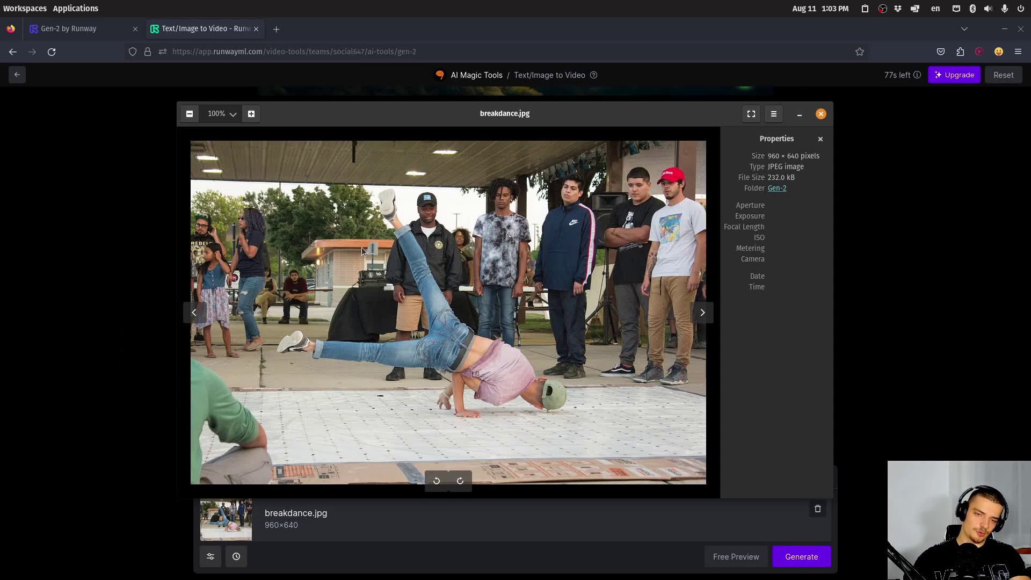
left_click(821, 114)
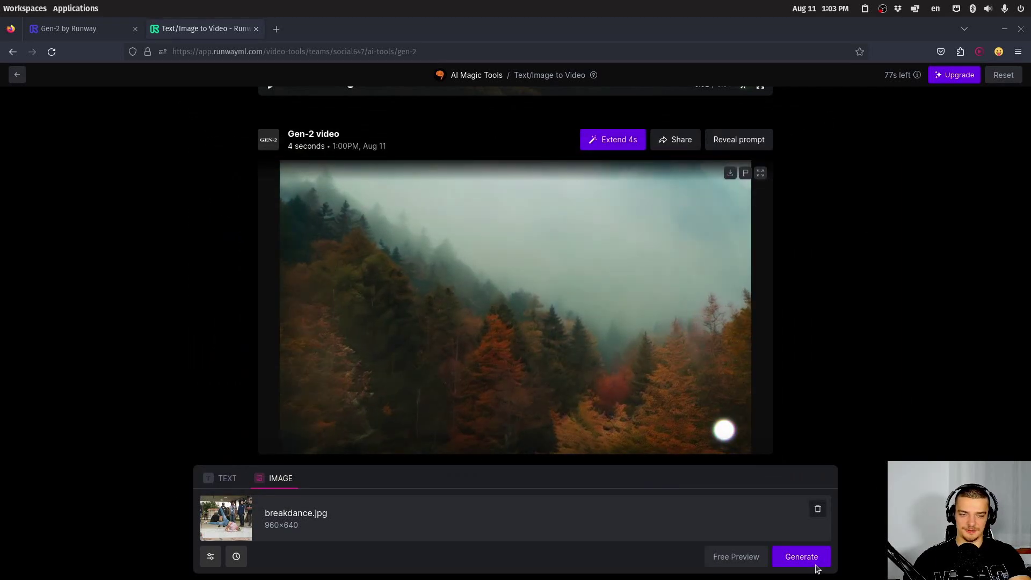
- Generate and play the breakdance video, then send a one-star rating flagging composition and human anatomy
left_click(801, 557)
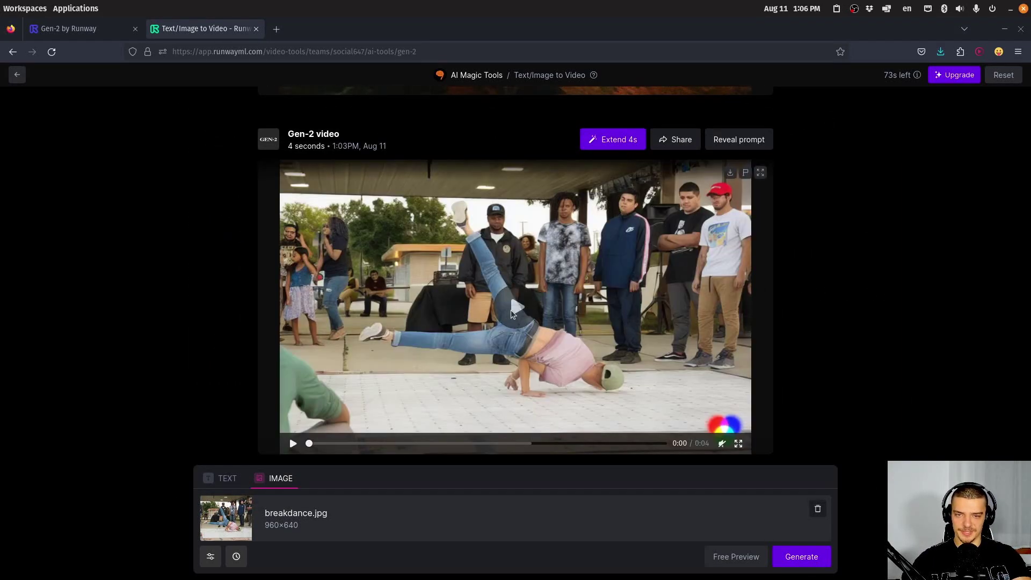
left_click(511, 311)
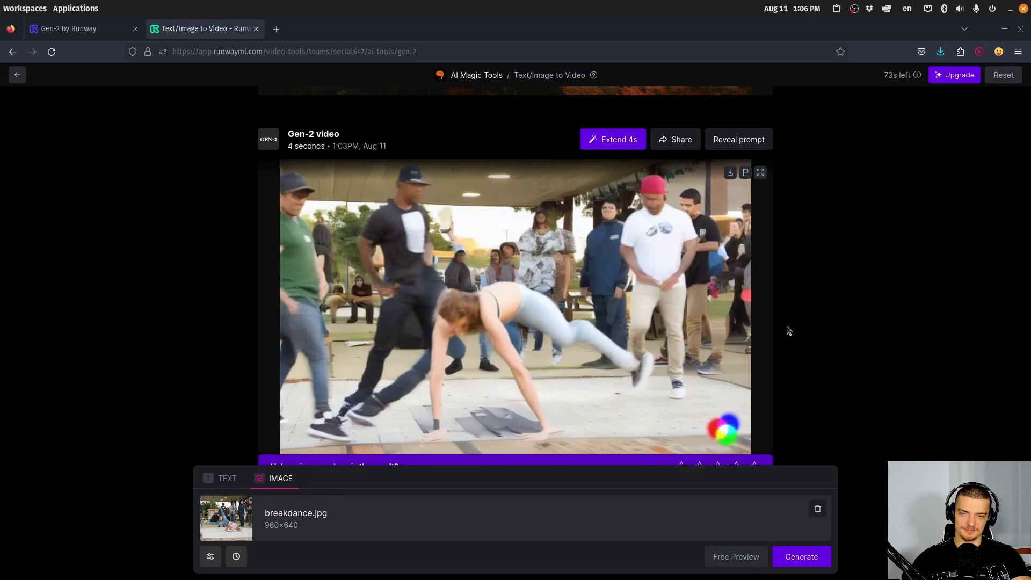
mouse_move(444, 424)
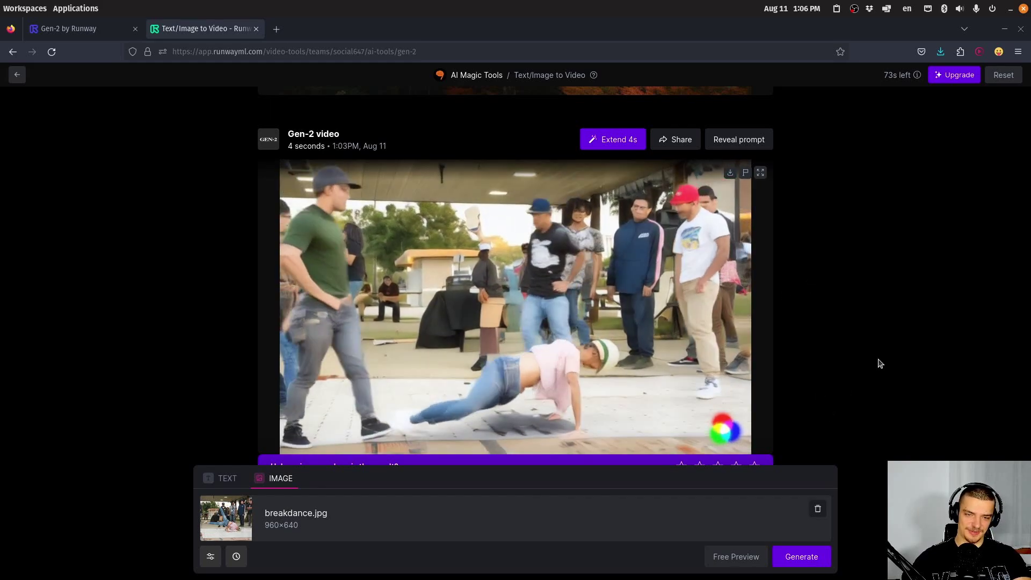
scroll(860, 363, "down", 1)
left_click(683, 442)
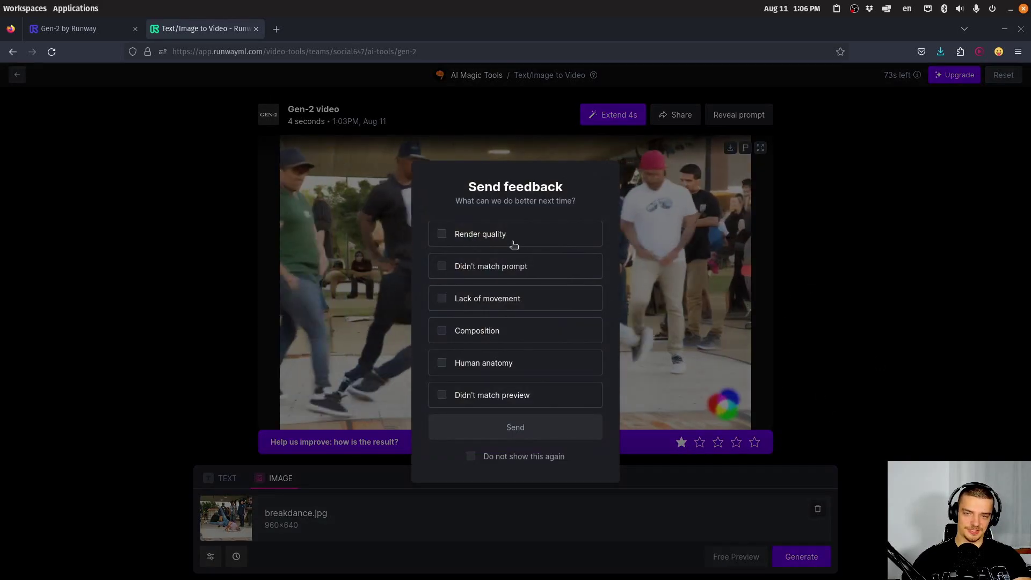
left_click(485, 364)
left_click(498, 332)
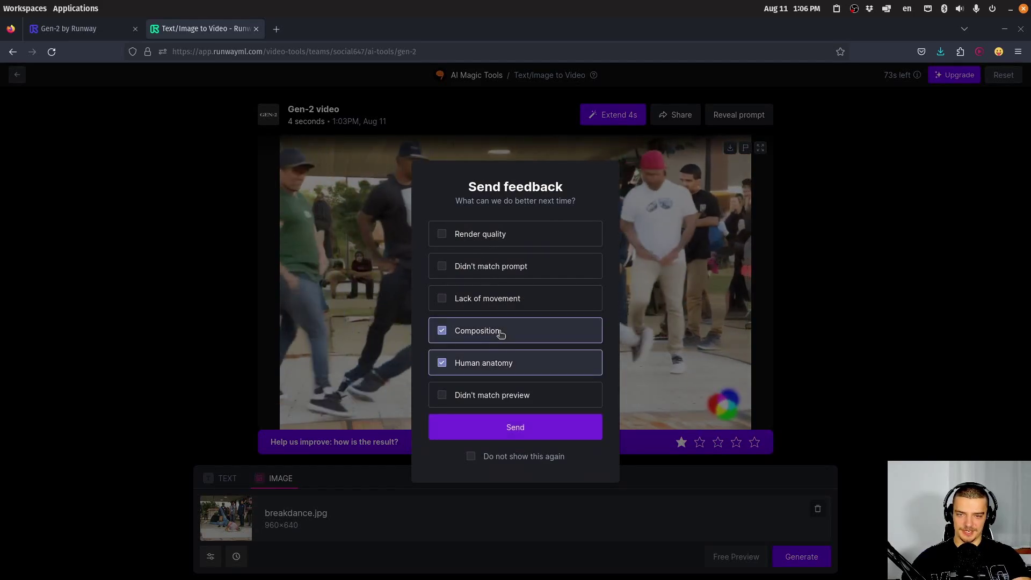
left_click(488, 428)
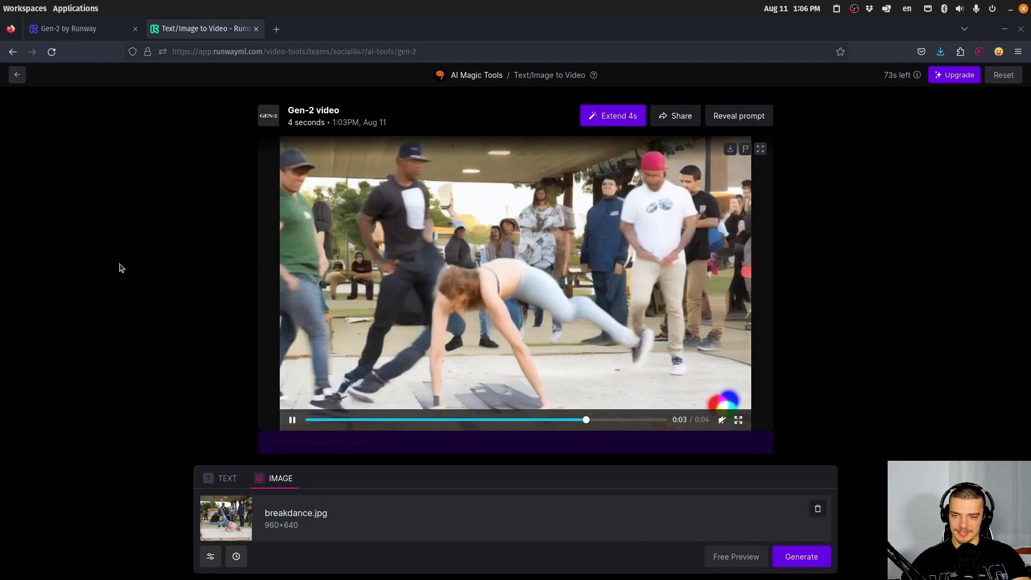
- Swap breakdance.jpg for meeting.jpg (1280×853) as the start image and generate a new 4-second video
left_click(816, 512)
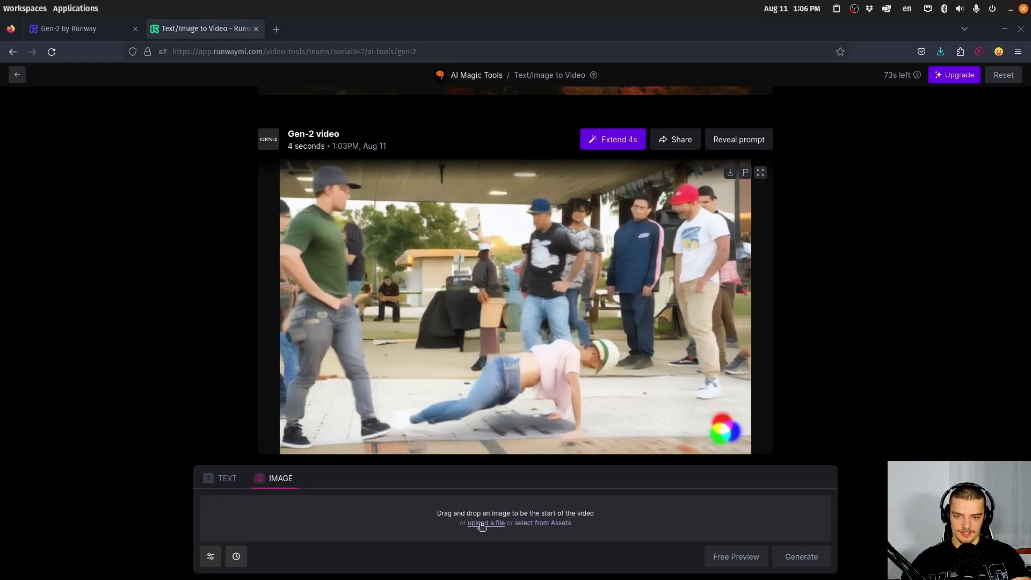
left_click(480, 526)
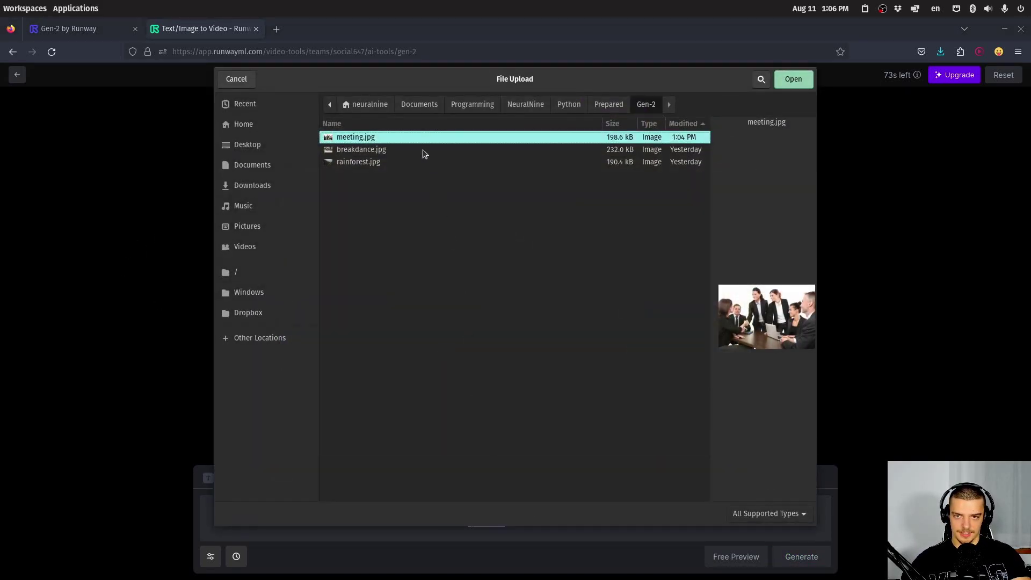
double_click(361, 142)
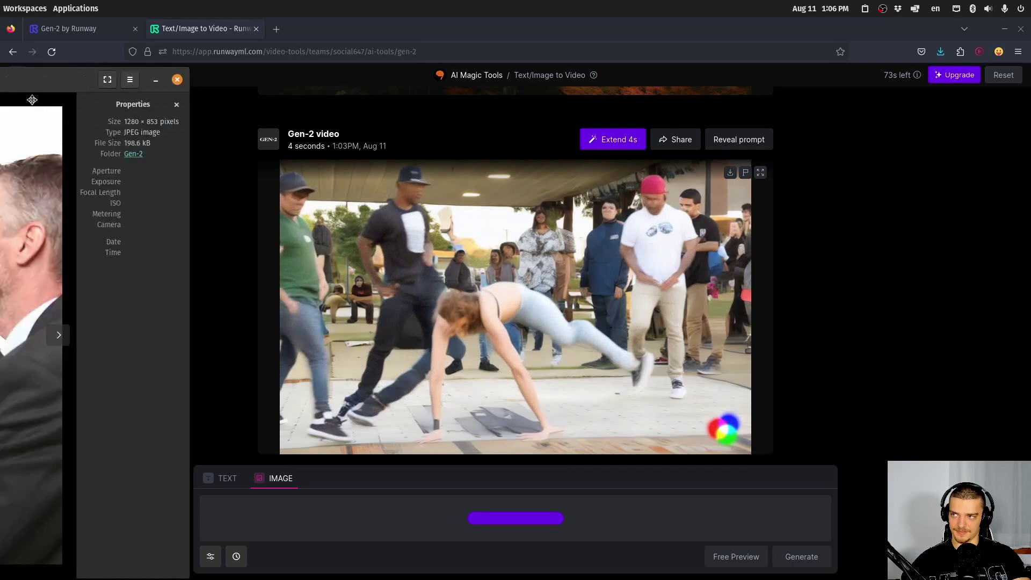
left_click_drag(0, 70, 691, 73)
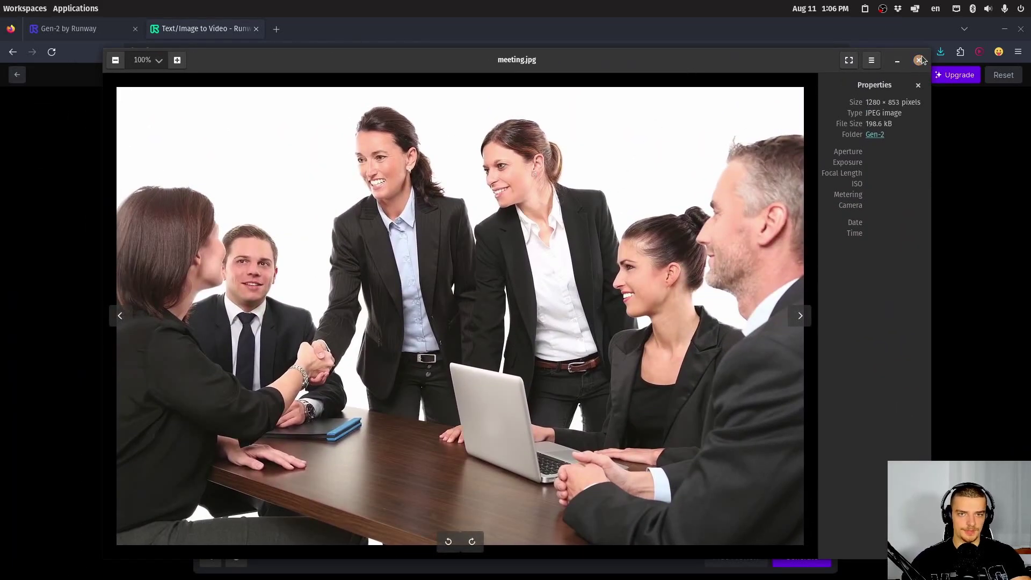
left_click(919, 60)
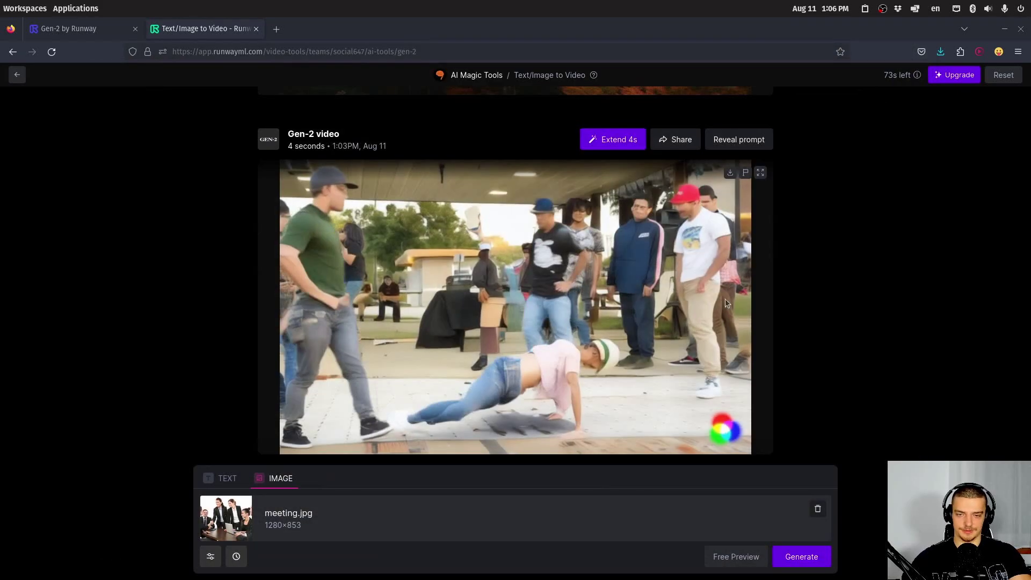
left_click(802, 557)
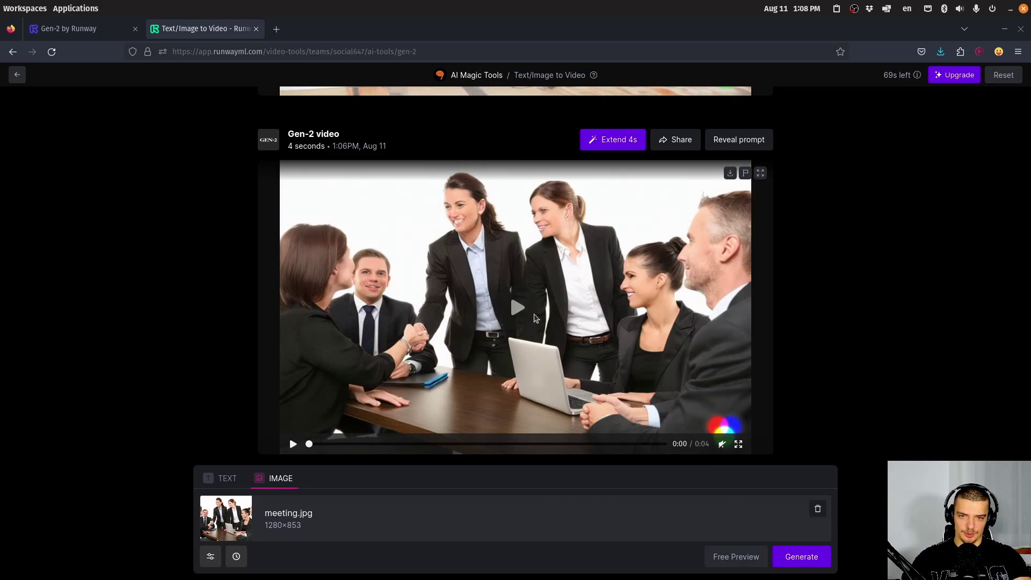
- Play the meeting video and send three stars flagging human anatomy, lack of movement and render quality
left_click(576, 310)
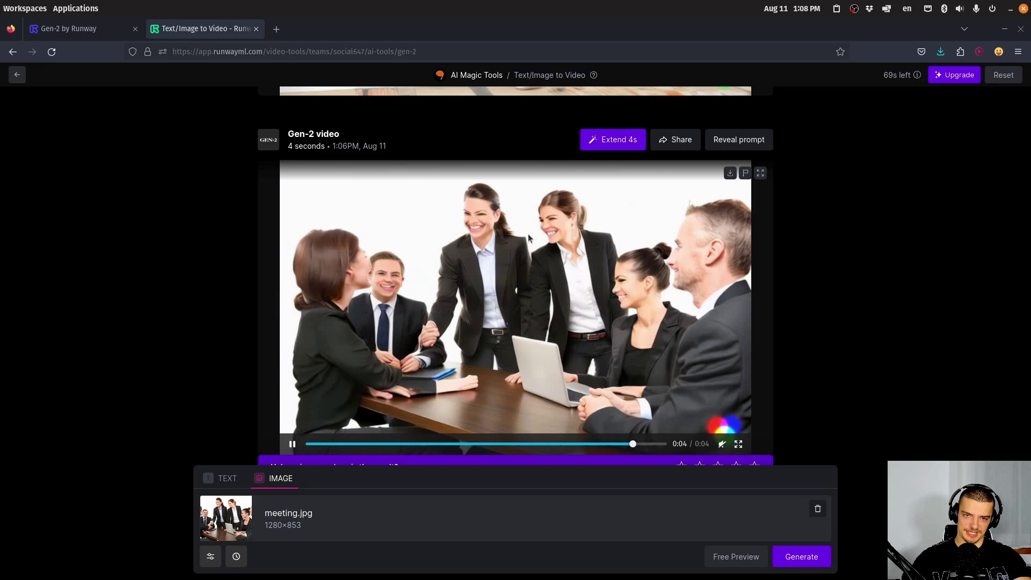
scroll(953, 244, "down", 1)
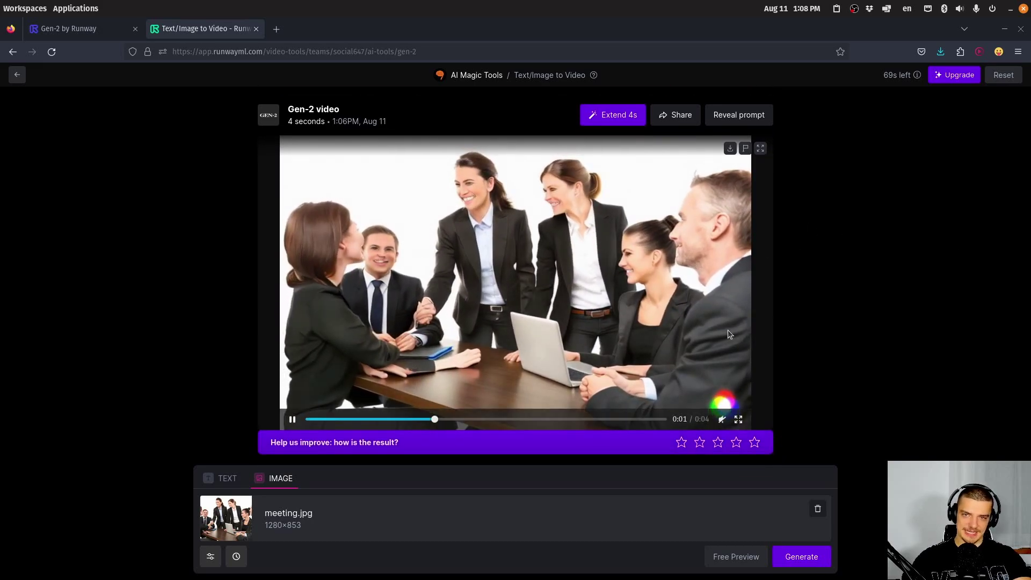
left_click(718, 442)
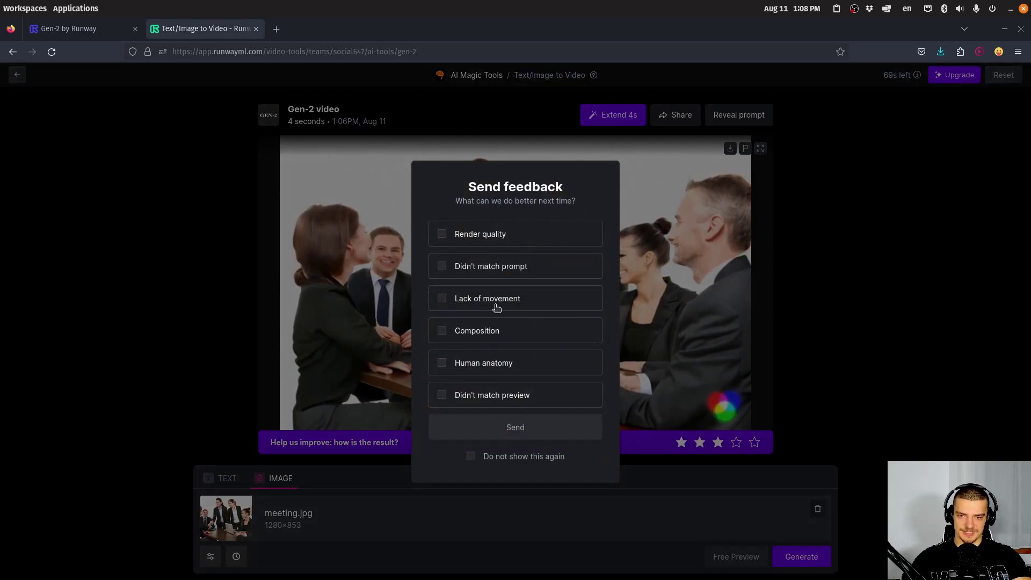
left_click(444, 363)
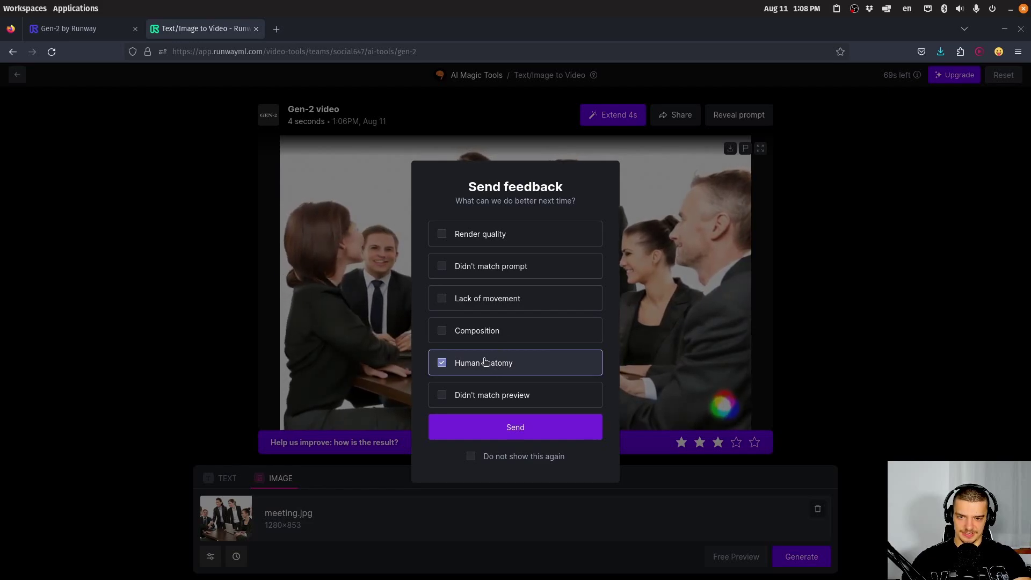
left_click(481, 300)
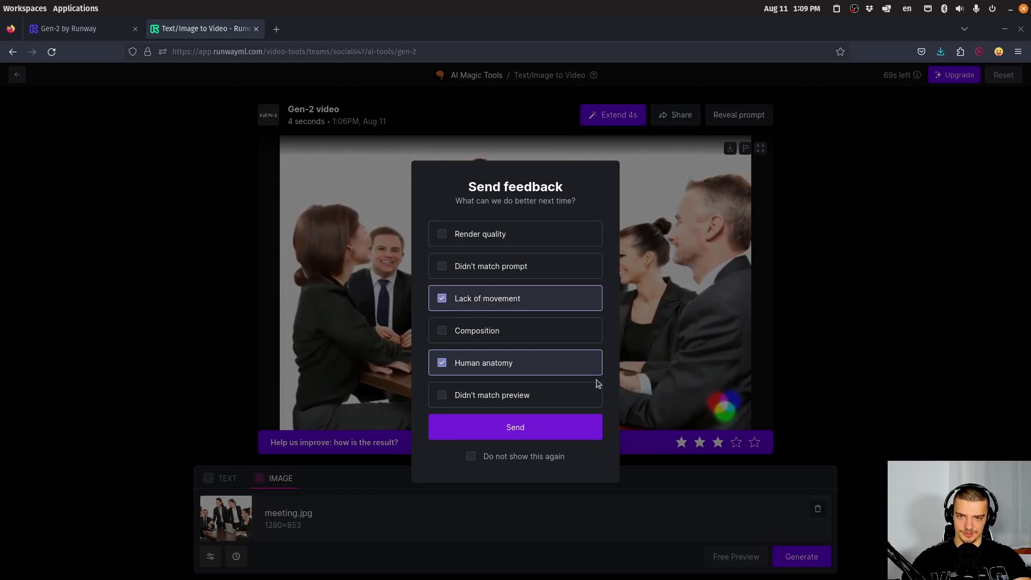
left_click(486, 234)
left_click(540, 429)
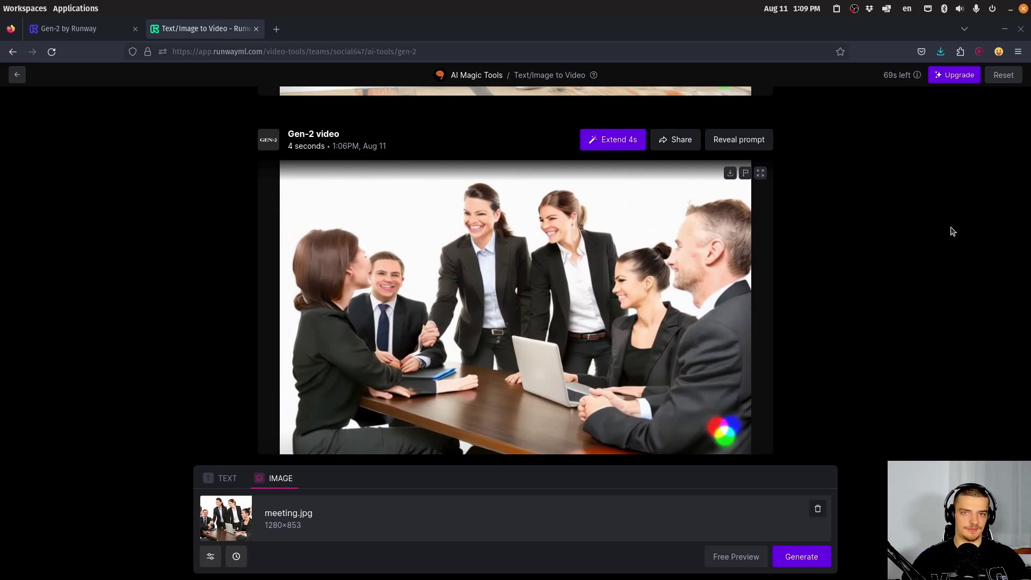
mouse_move(893, 80)
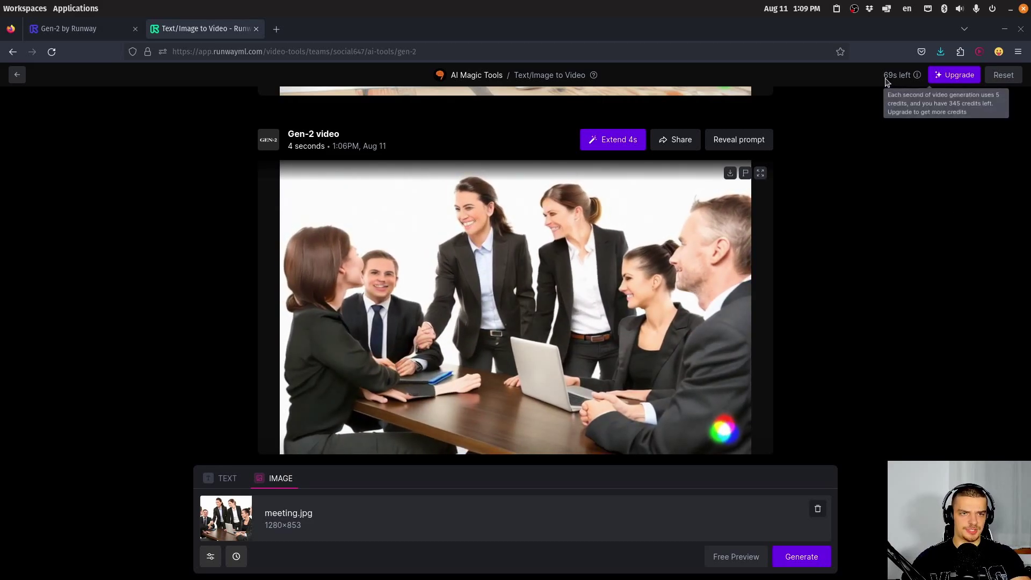